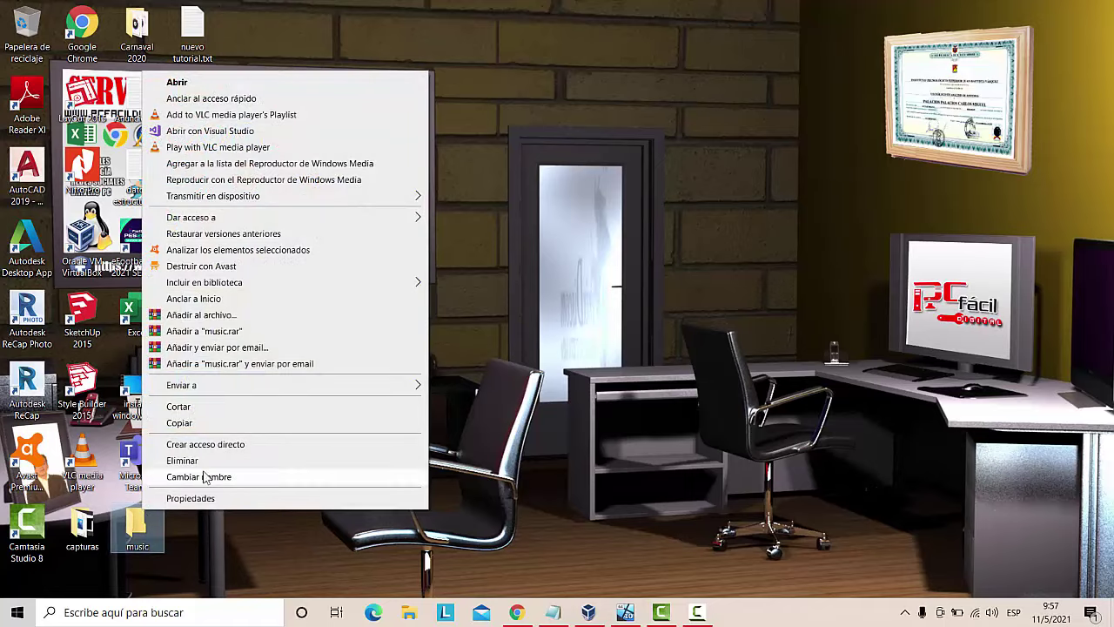
# - Open the music folder's properties, check its Security permissions, then close the dialog
pyautogui.click(209, 501)
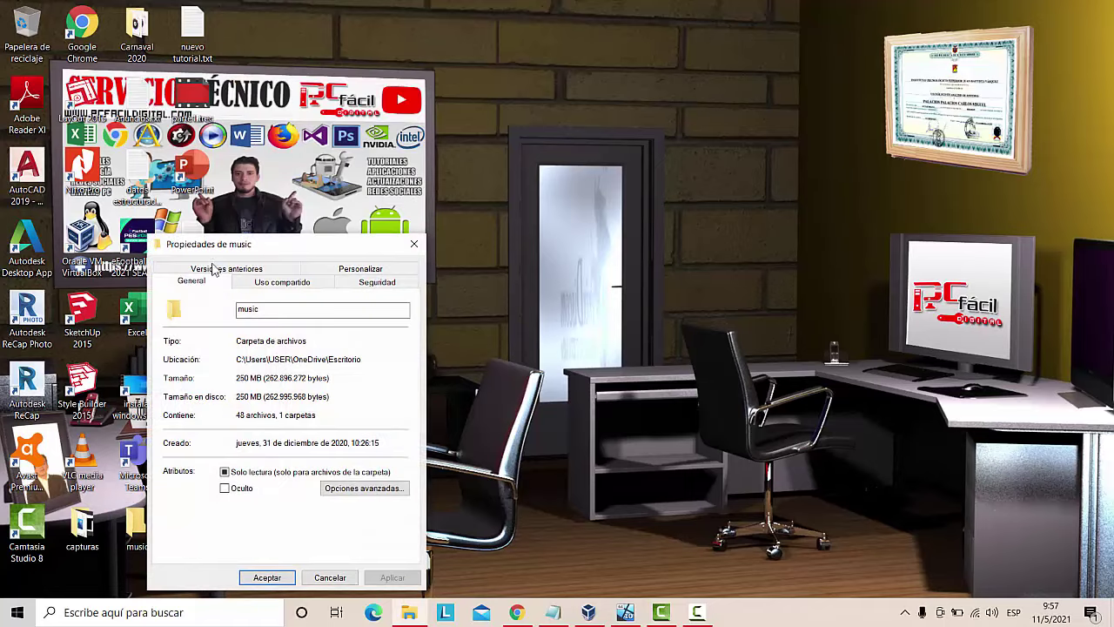
pyautogui.moveTo(235, 248); pyautogui.dragTo(283, 129)
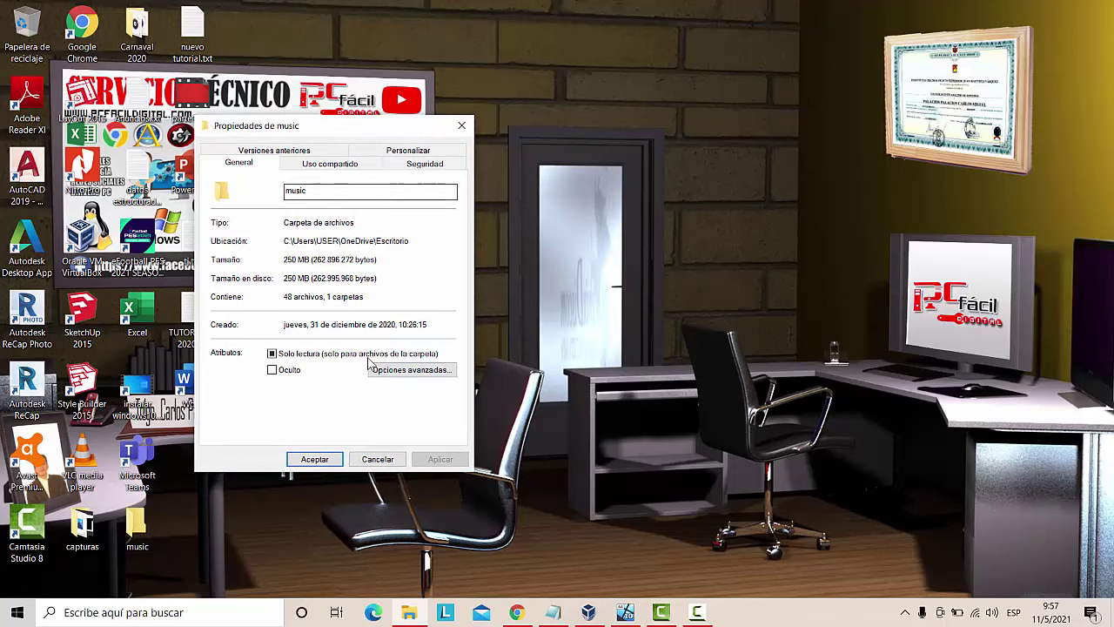
pyautogui.click(423, 164)
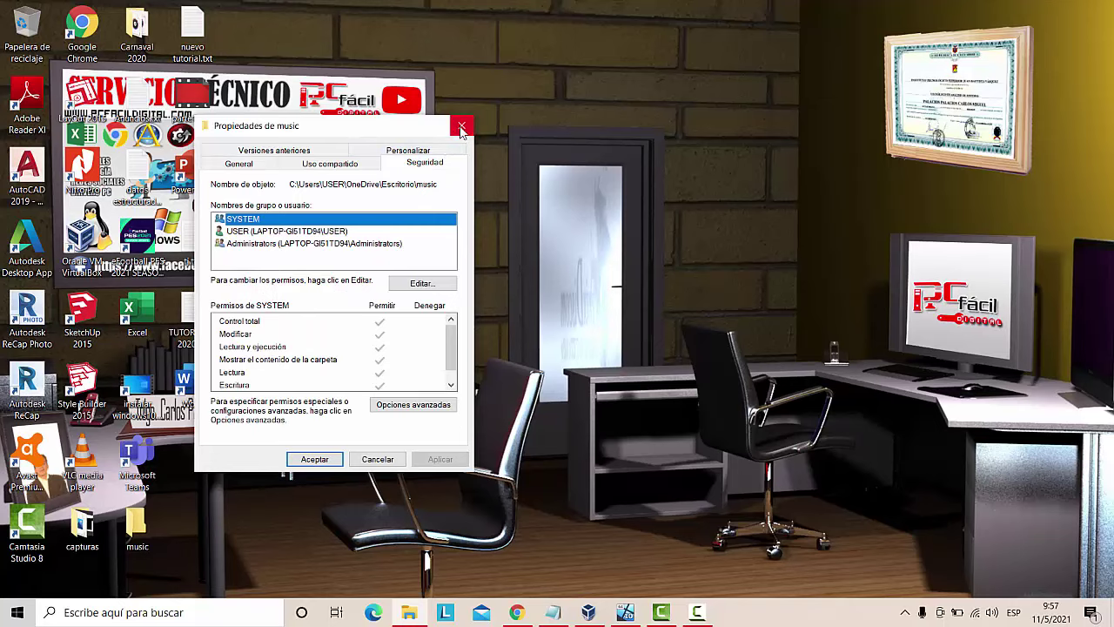
pyautogui.click(462, 128)
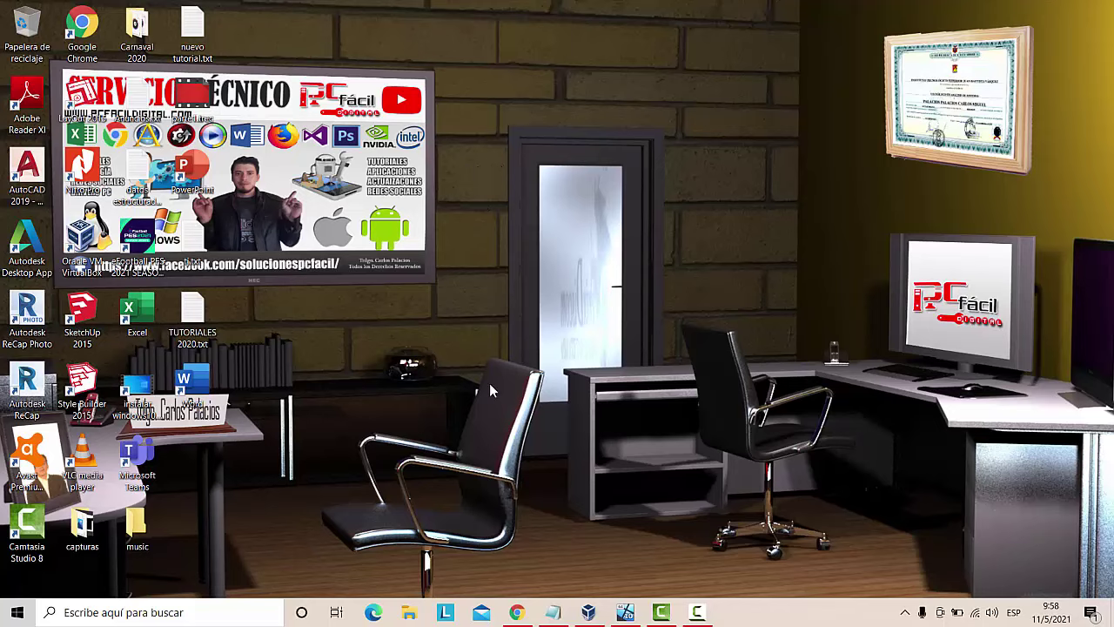
# - Show the music folder's Advanced Attributes with Cifrar contenido disabled, and open a new Explorer window
pyautogui.rightClick(141, 530)
pyautogui.click(194, 518)
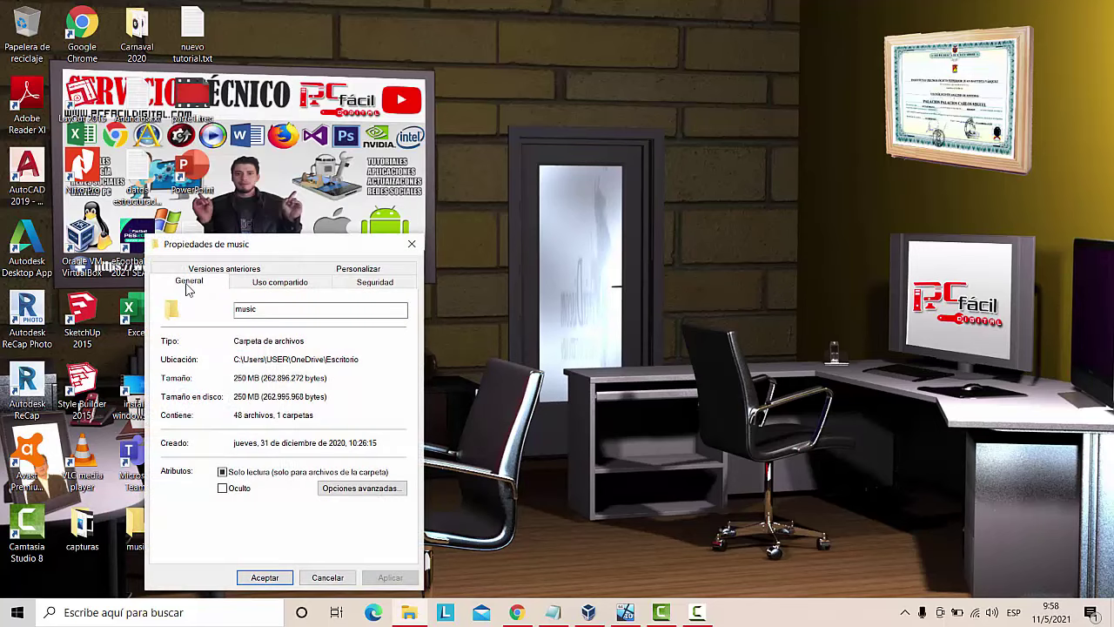
pyautogui.click(360, 490)
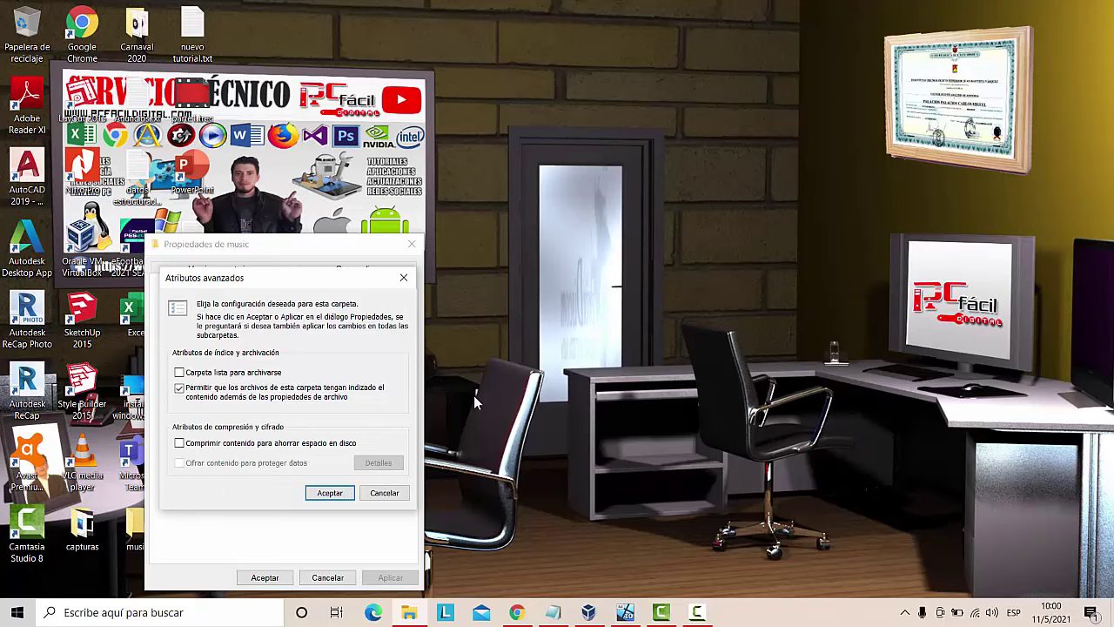
pyautogui.press('super+e')
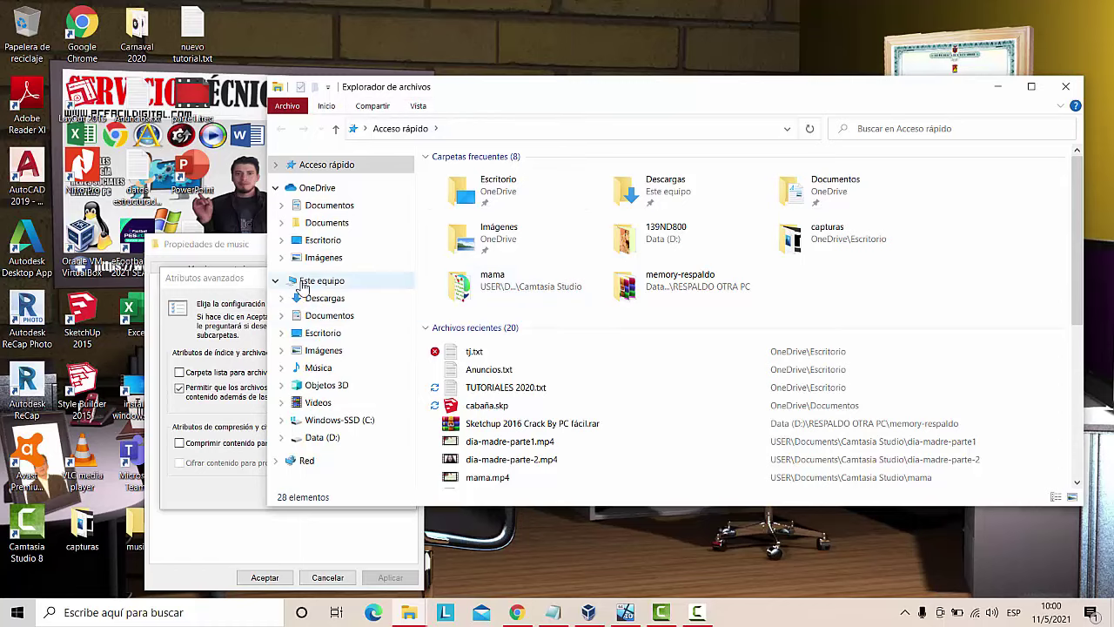
pyautogui.rightClick(304, 287)
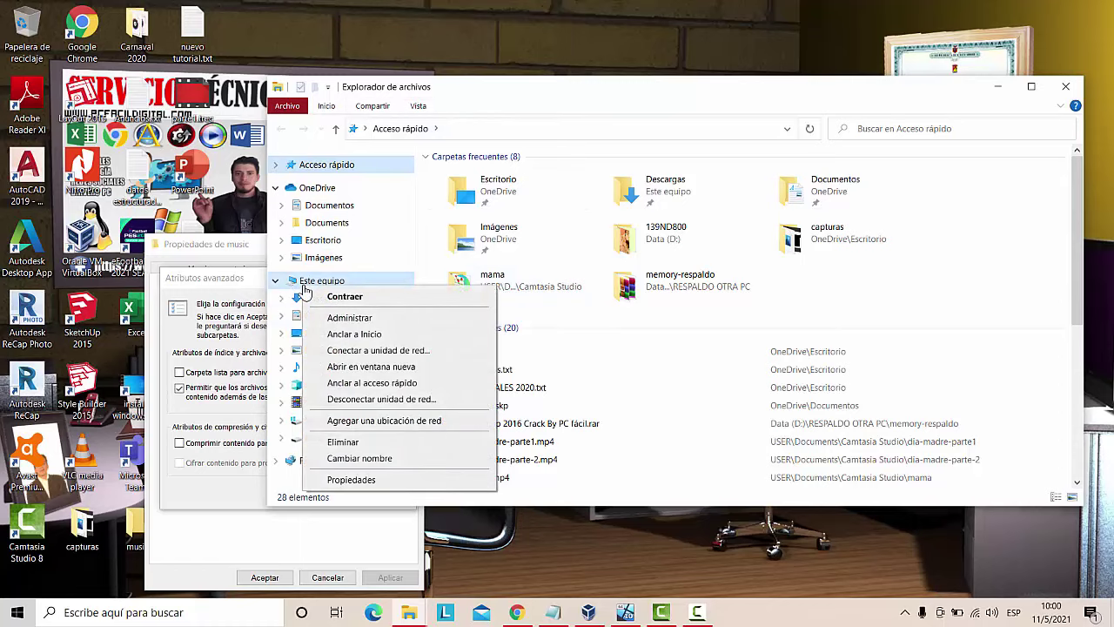
pyautogui.click(349, 481)
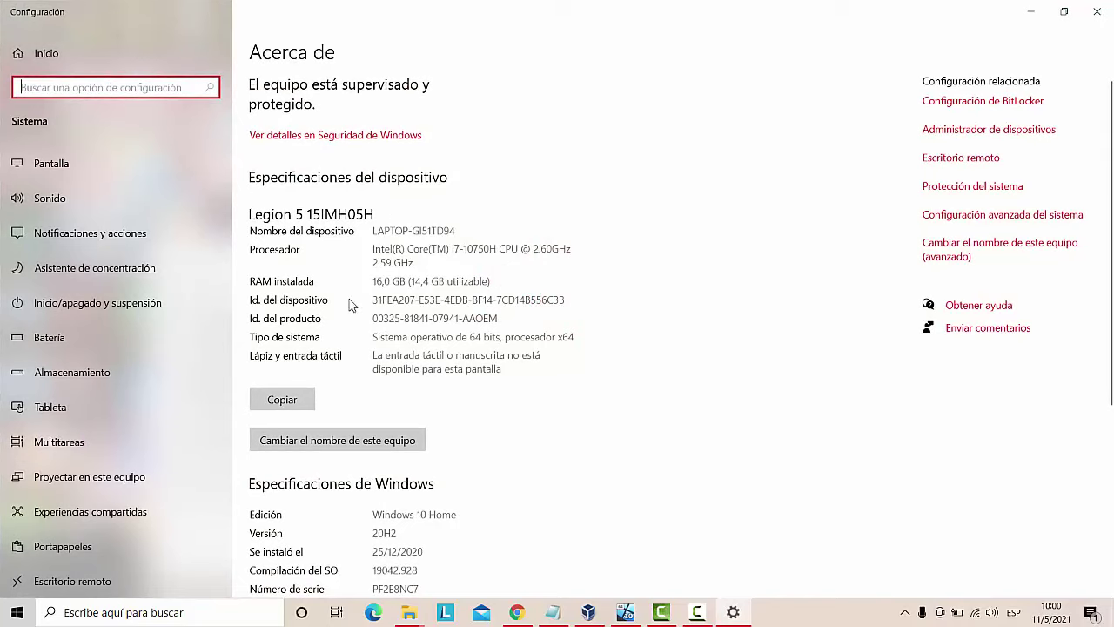
pyautogui.scroll(-3, 363, 292)
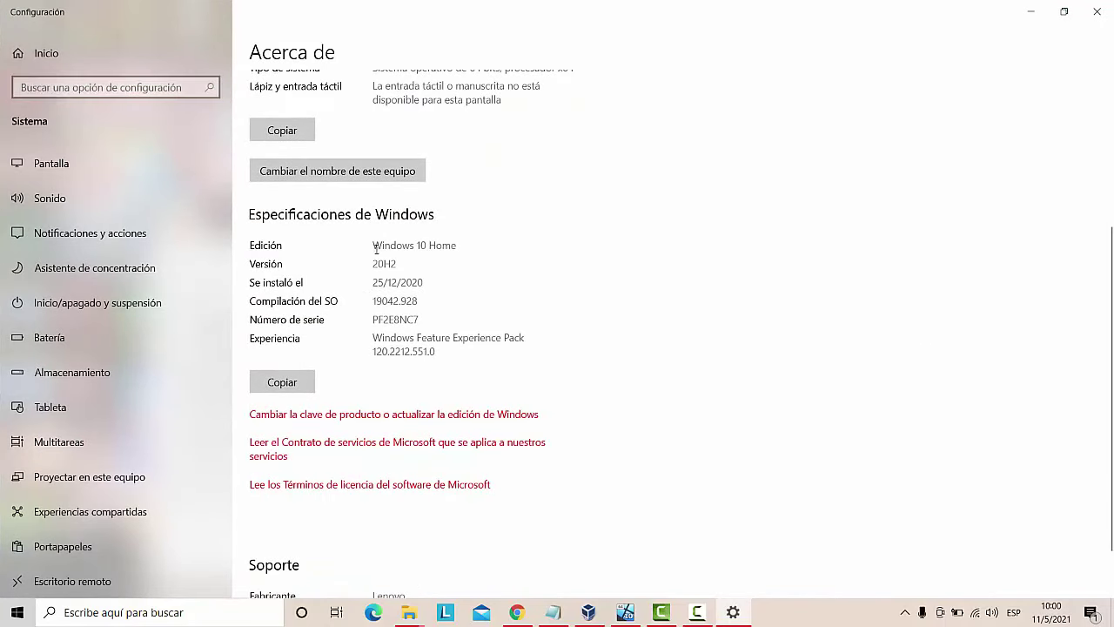
pyautogui.moveTo(373, 247); pyautogui.dragTo(459, 246)
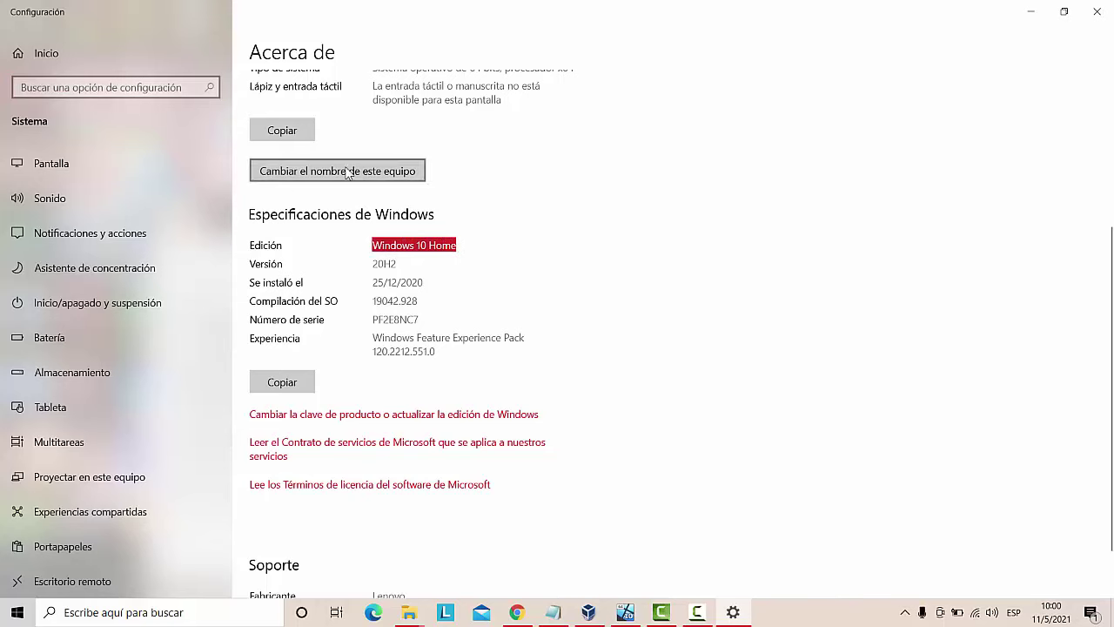
pyautogui.click(1097, 9)
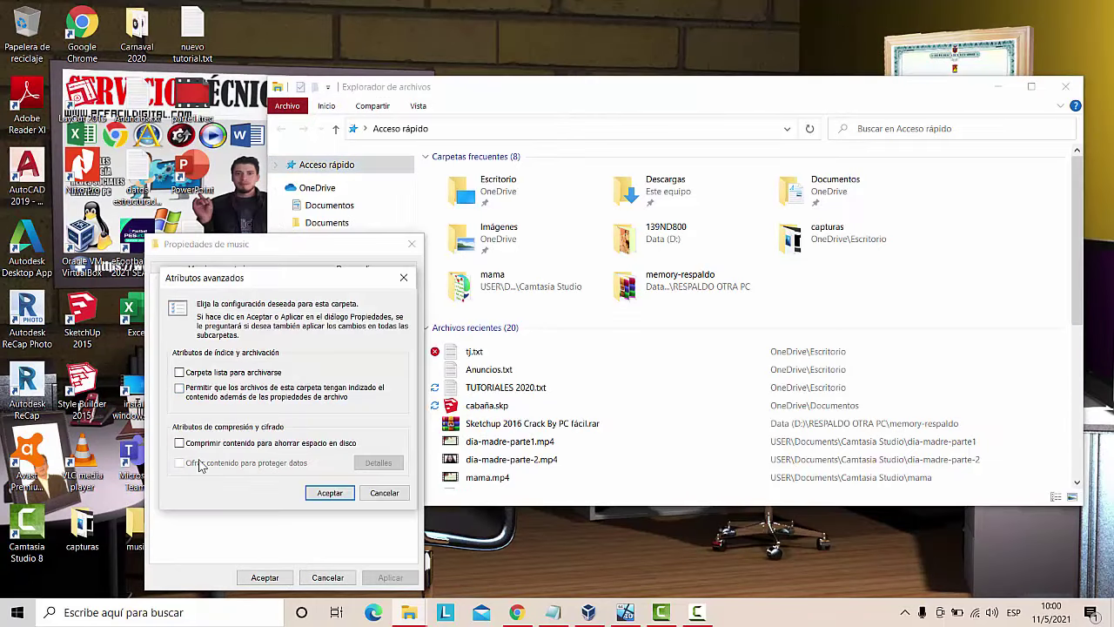
# - Cancel the Advanced Attributes dialog, close File Explorer, and switch to the windows10 VM
pyautogui.click(384, 492)
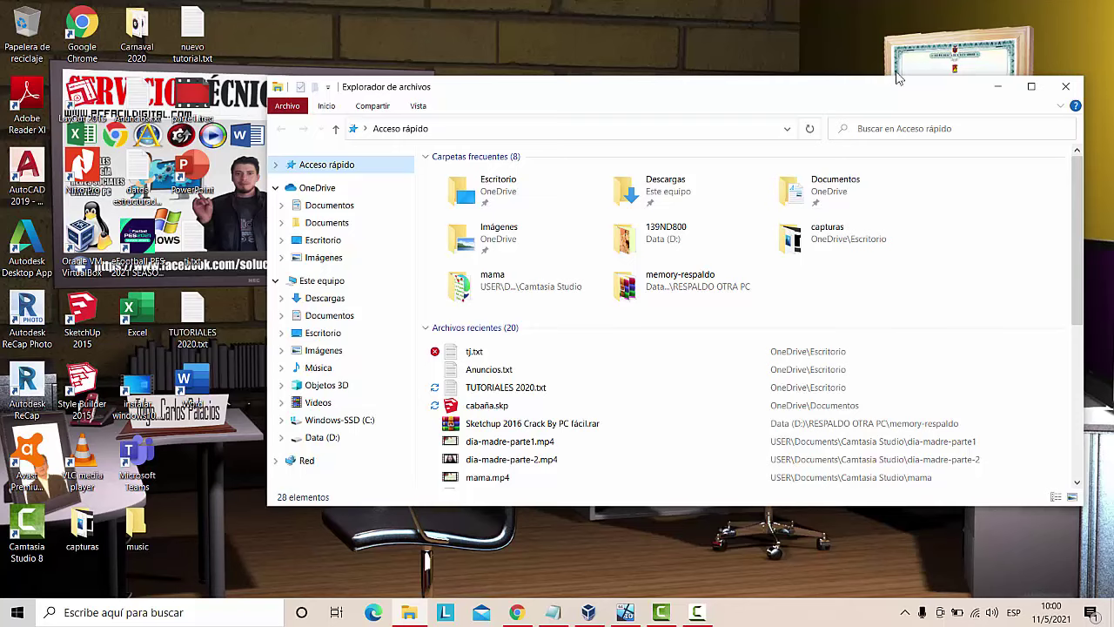
pyautogui.click(1066, 87)
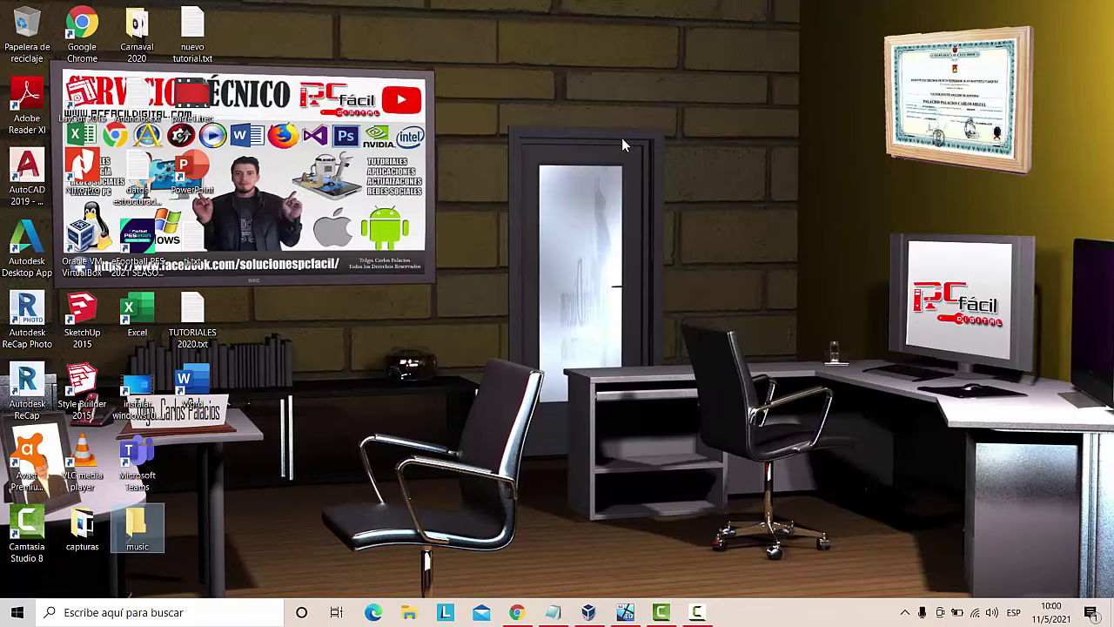
pyautogui.click(625, 612)
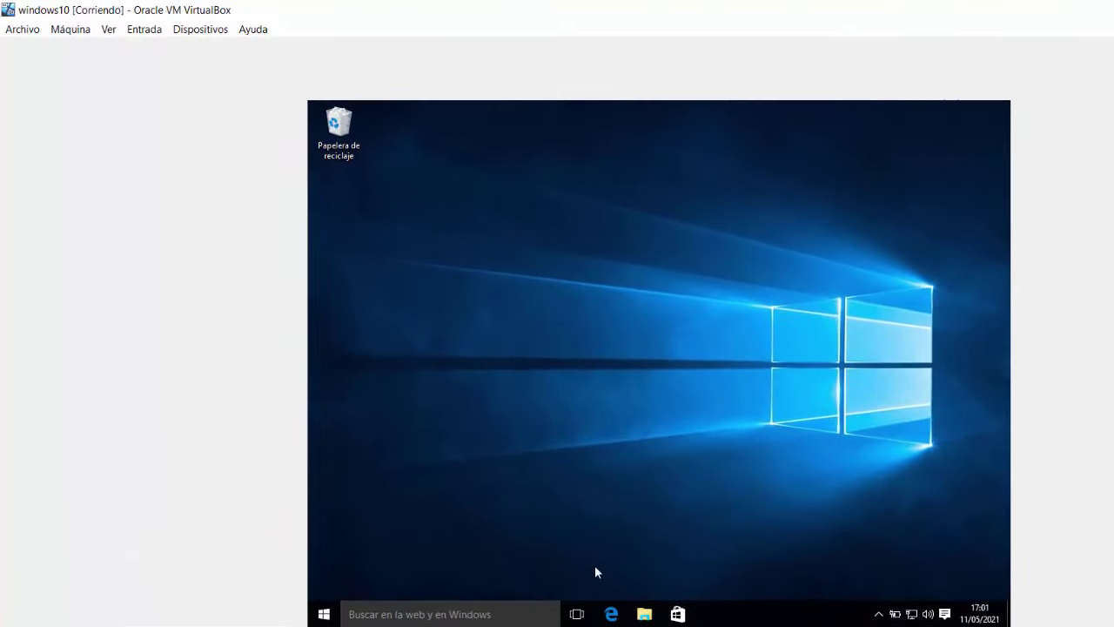
# - Open File Explorer in the VM and confirm Windows 10 Pro via Este equipo's system properties
pyautogui.click(653, 612)
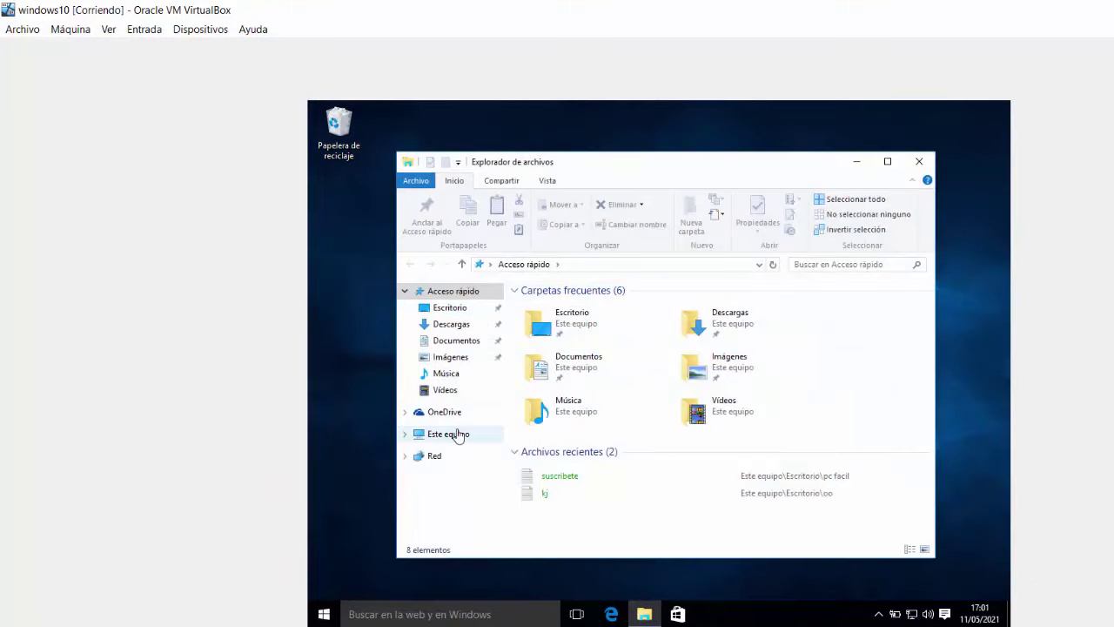
pyautogui.rightClick(457, 435)
pyautogui.click(493, 422)
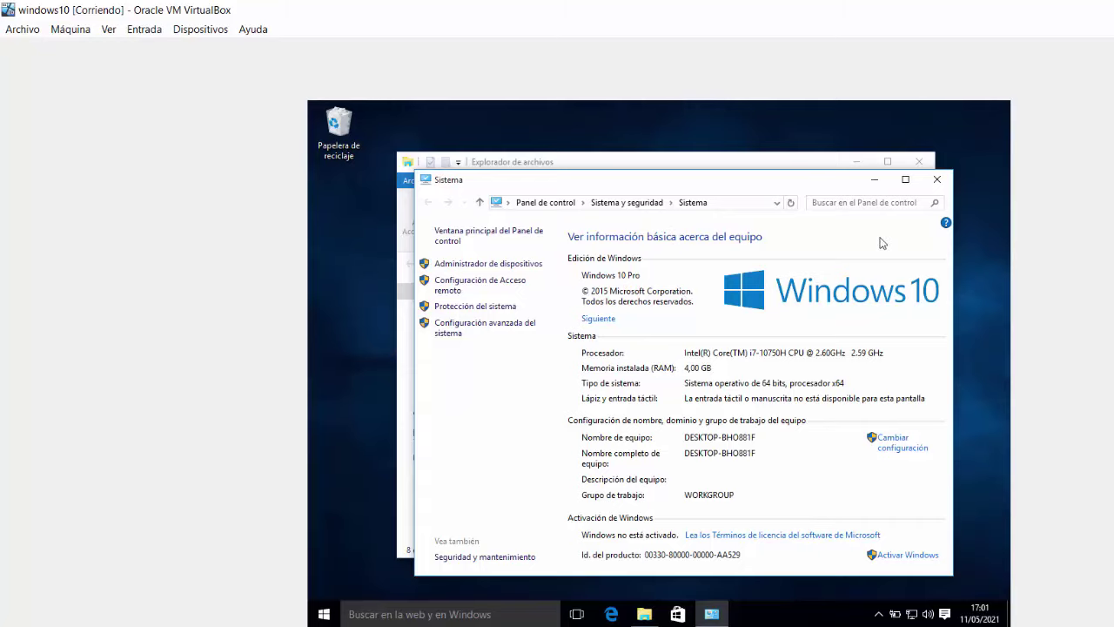
pyautogui.click(935, 181)
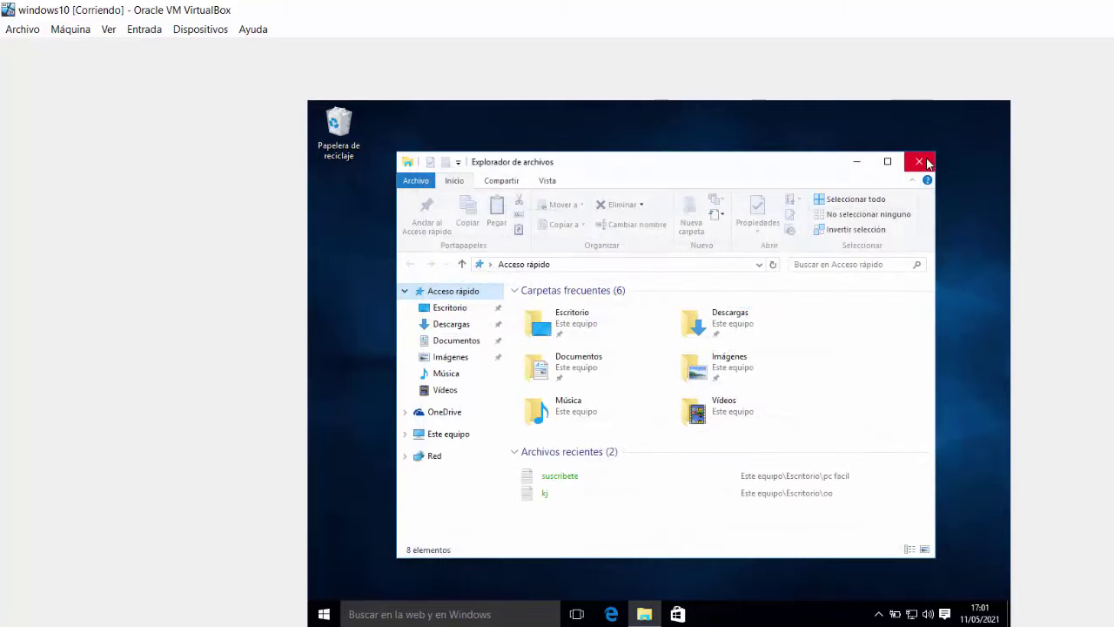
# - Create a new desktop folder named 'pc facil digital' in the VM and open it
pyautogui.click(921, 162)
pyautogui.rightClick(574, 350)
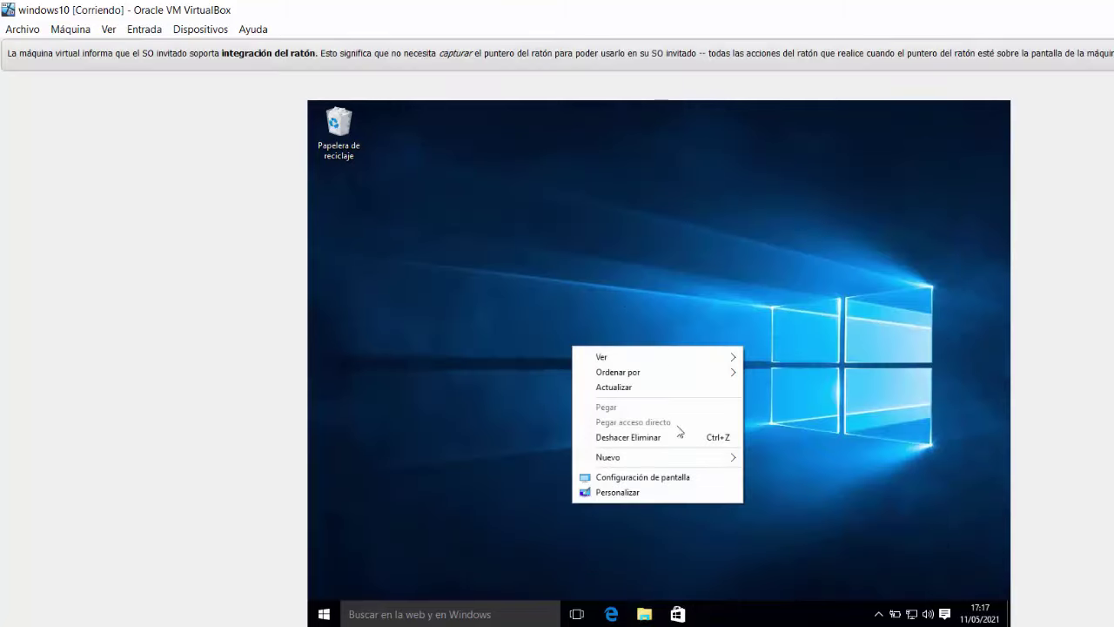
pyautogui.moveTo(659, 459)
pyautogui.click(802, 458)
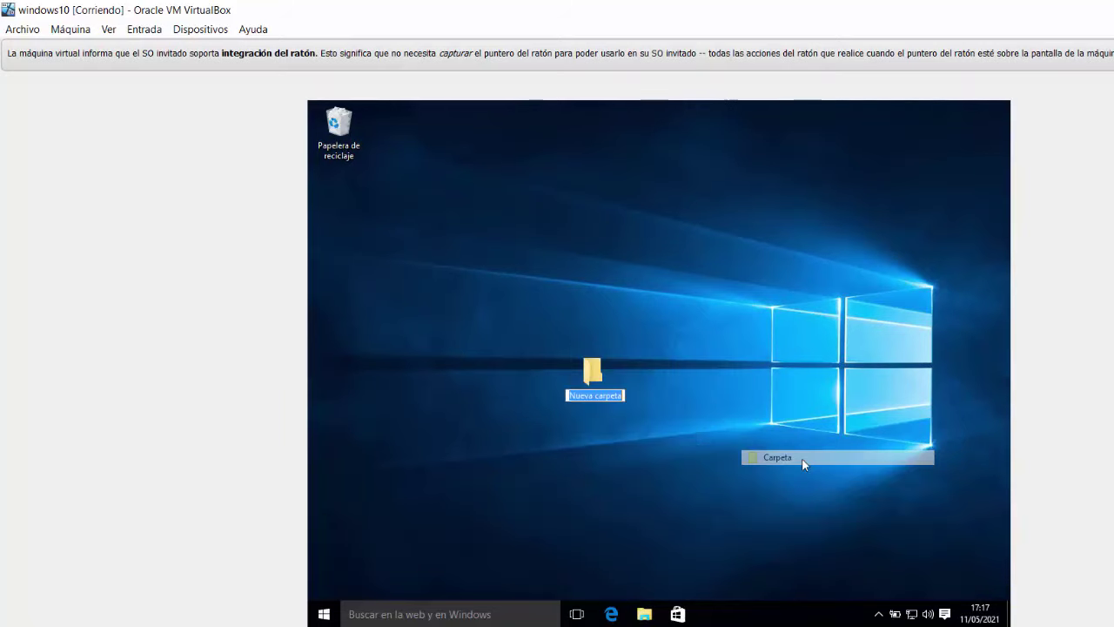
pyautogui.write('pc')
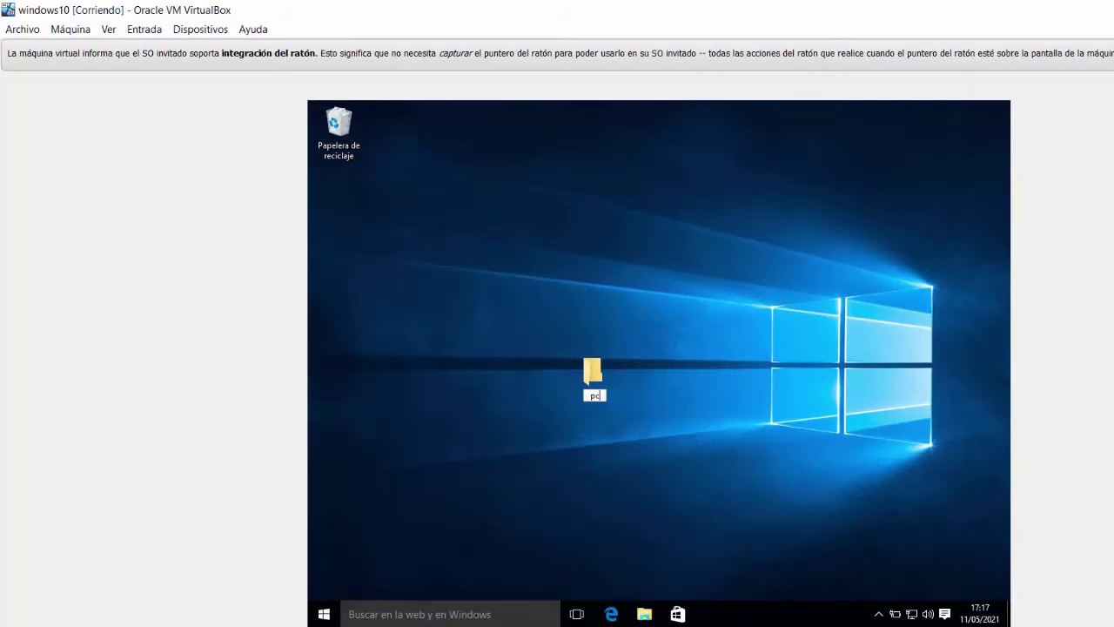
pyautogui.write(' facil digital')
pyautogui.press('Return')
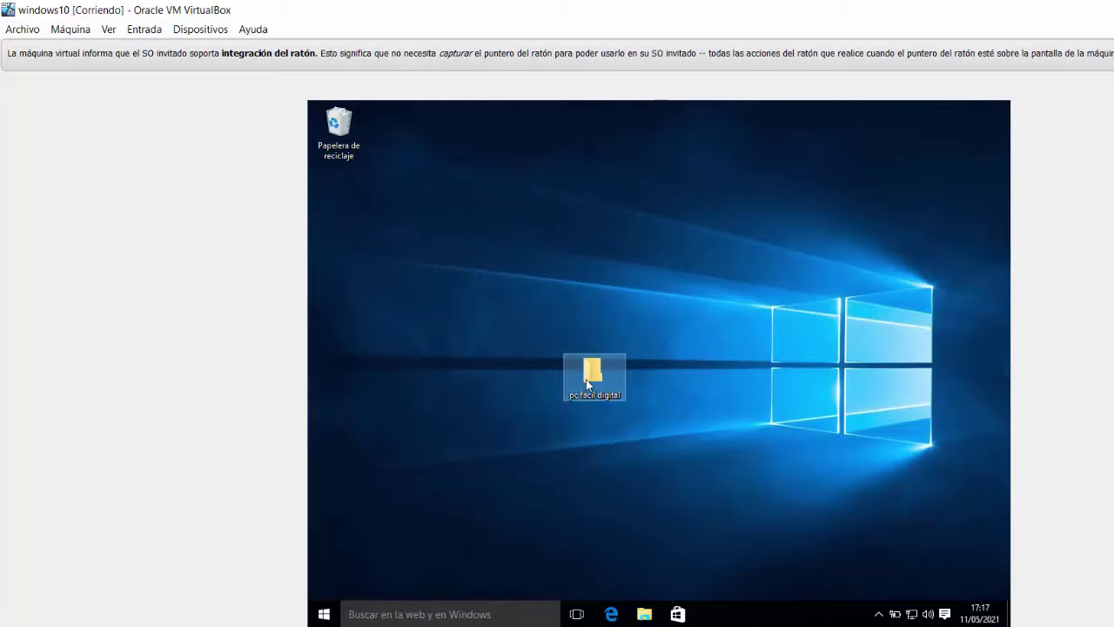
pyautogui.doubleClick(586, 380)
# - Create a new text document in the folder and name it 'suscribete'
pyautogui.rightClick(598, 331)
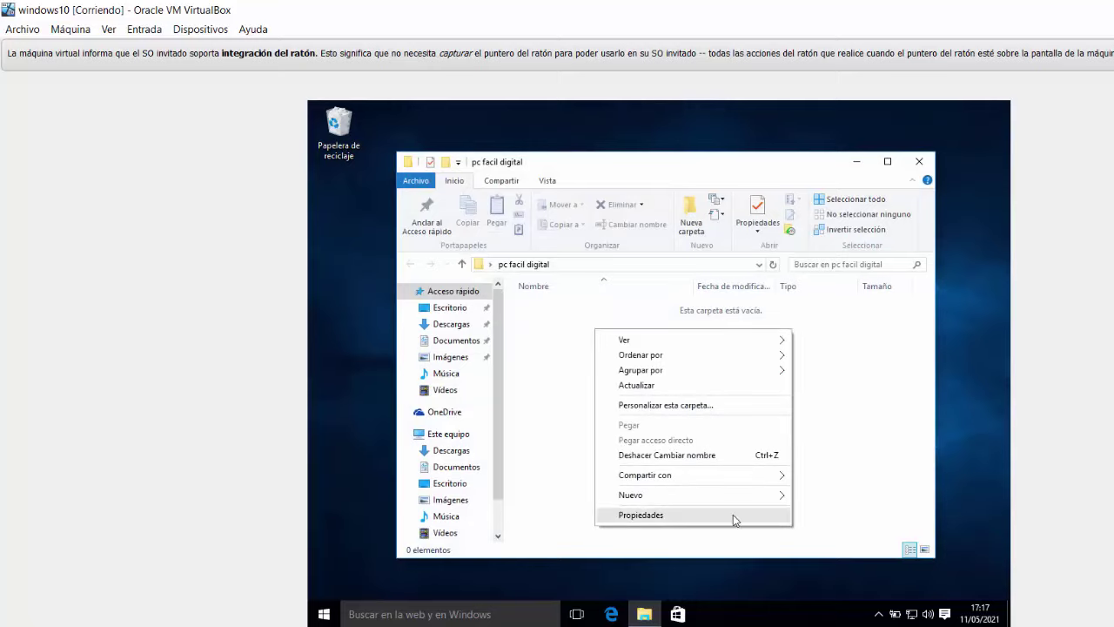
pyautogui.moveTo(732, 498)
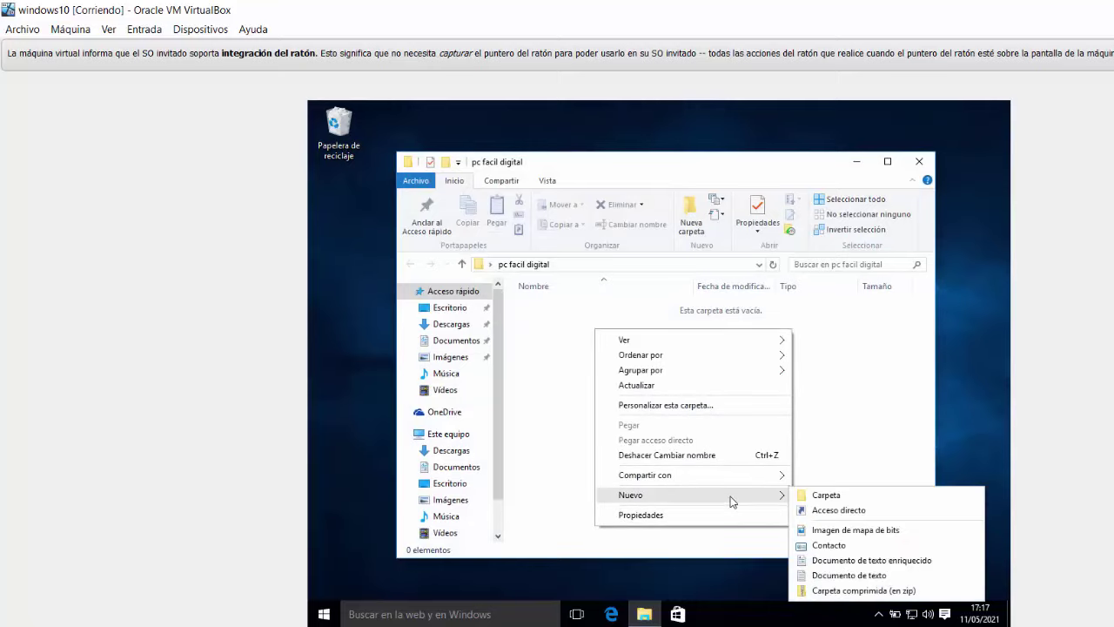
pyautogui.click(827, 576)
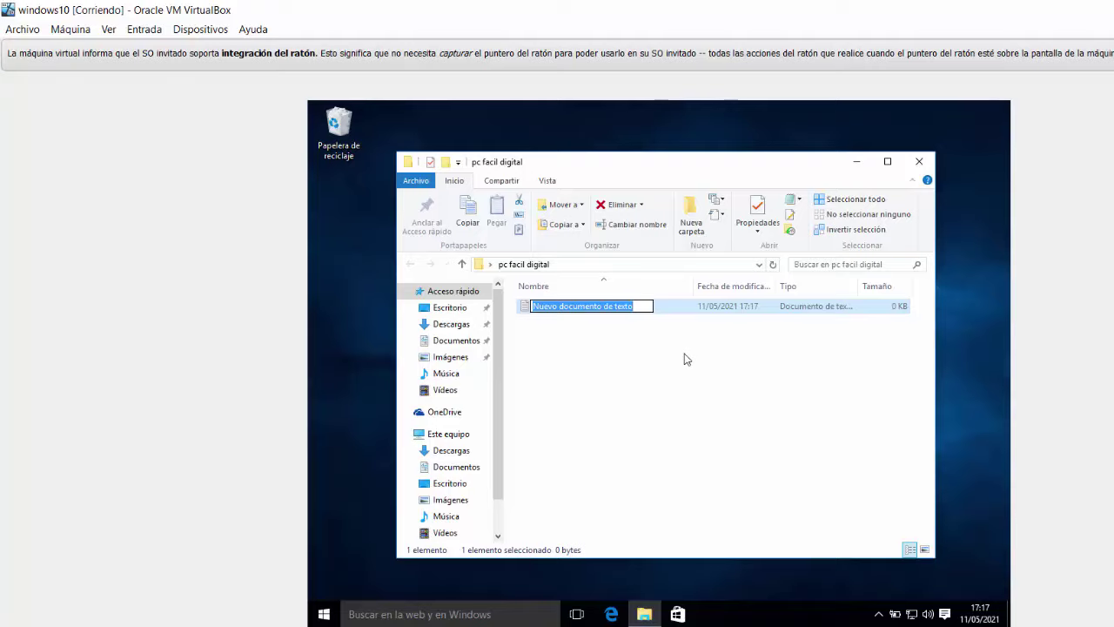
pyautogui.write('suscribete')
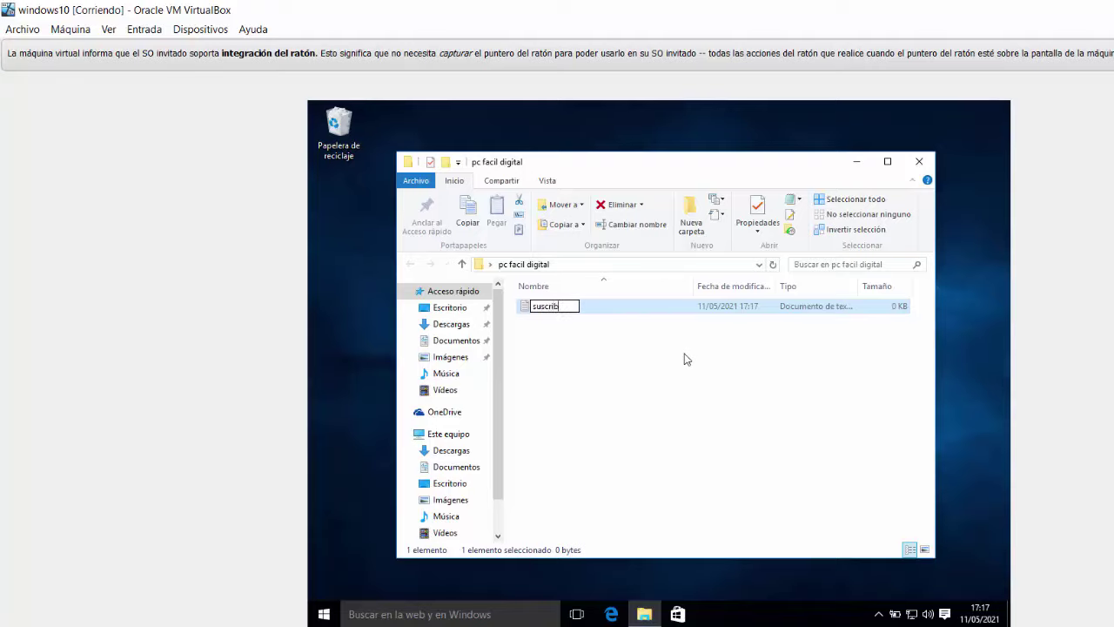
pyautogui.click(619, 332)
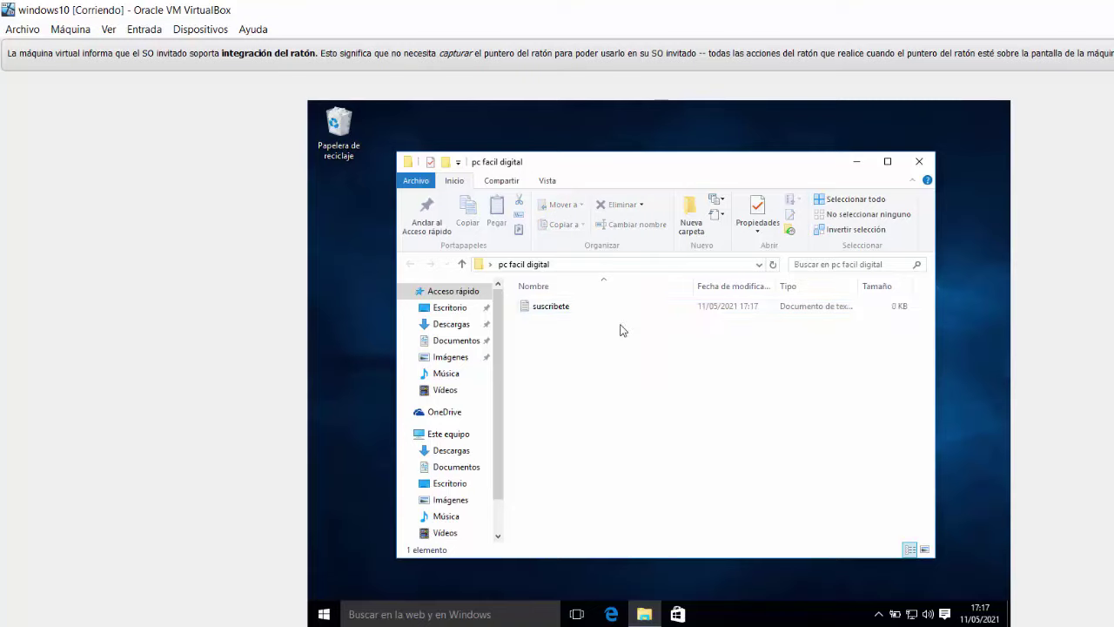
# - Write 'hola amigos gracias por ver el video.' in suscribete and save it in Notepad
pyautogui.click(564, 306)
pyautogui.doubleClick(564, 306)
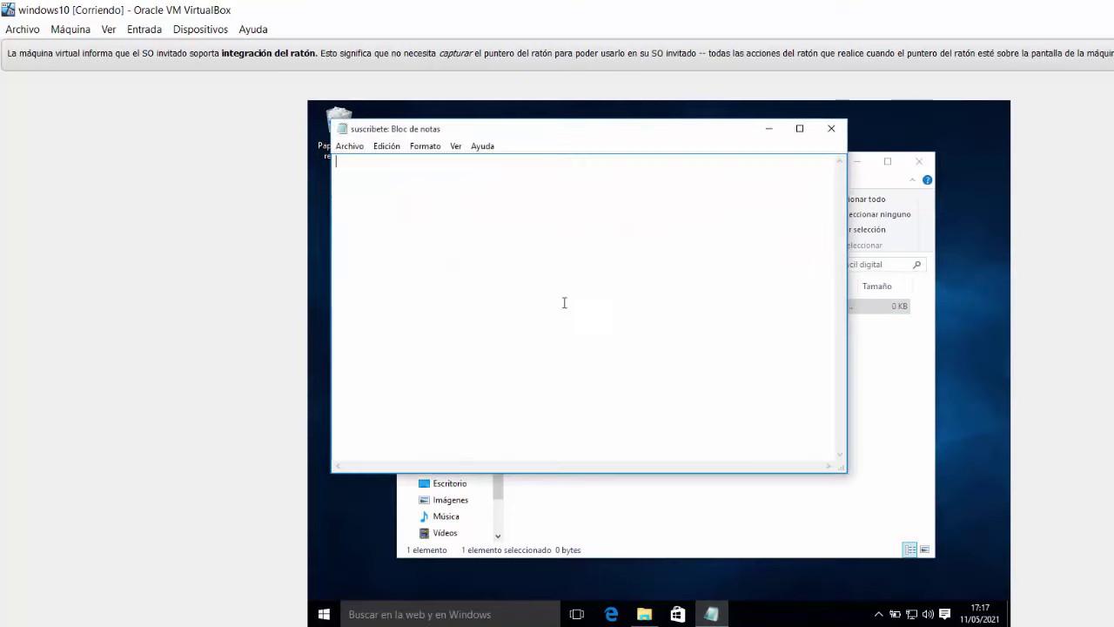
pyautogui.write('hola amigos graci')
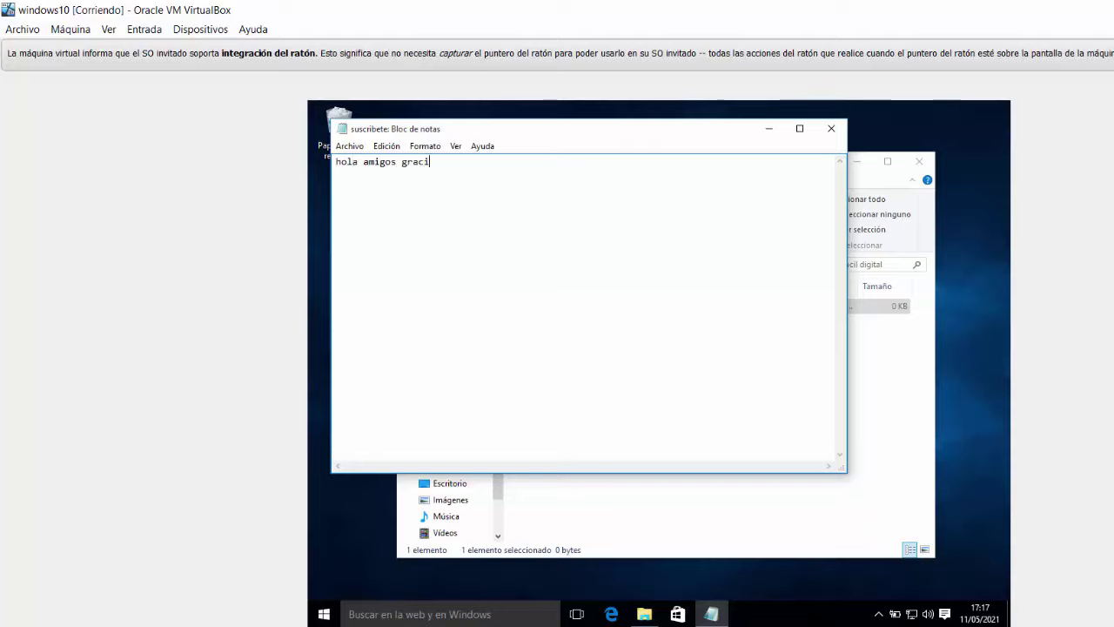
pyautogui.write('as por ver el video.')
pyautogui.click(349, 145)
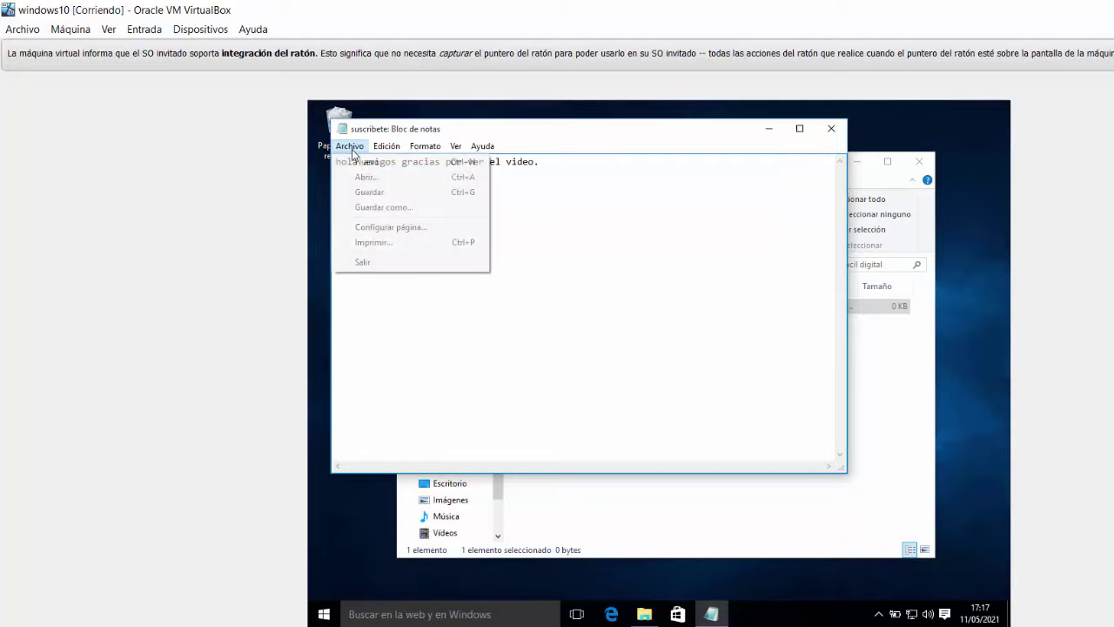
pyautogui.click(372, 193)
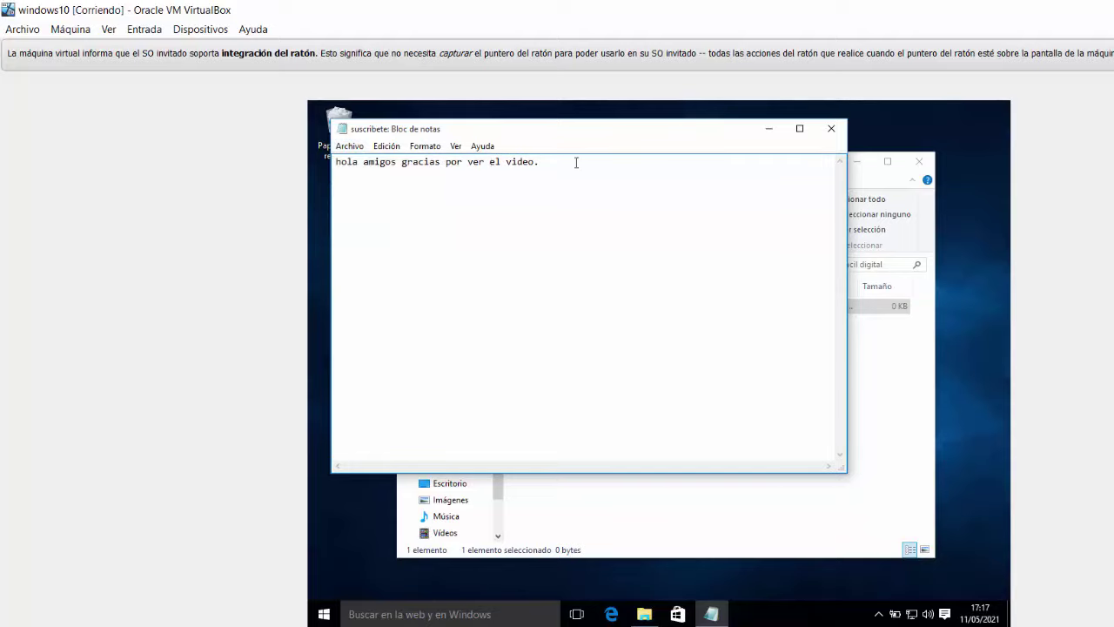
pyautogui.click(830, 131)
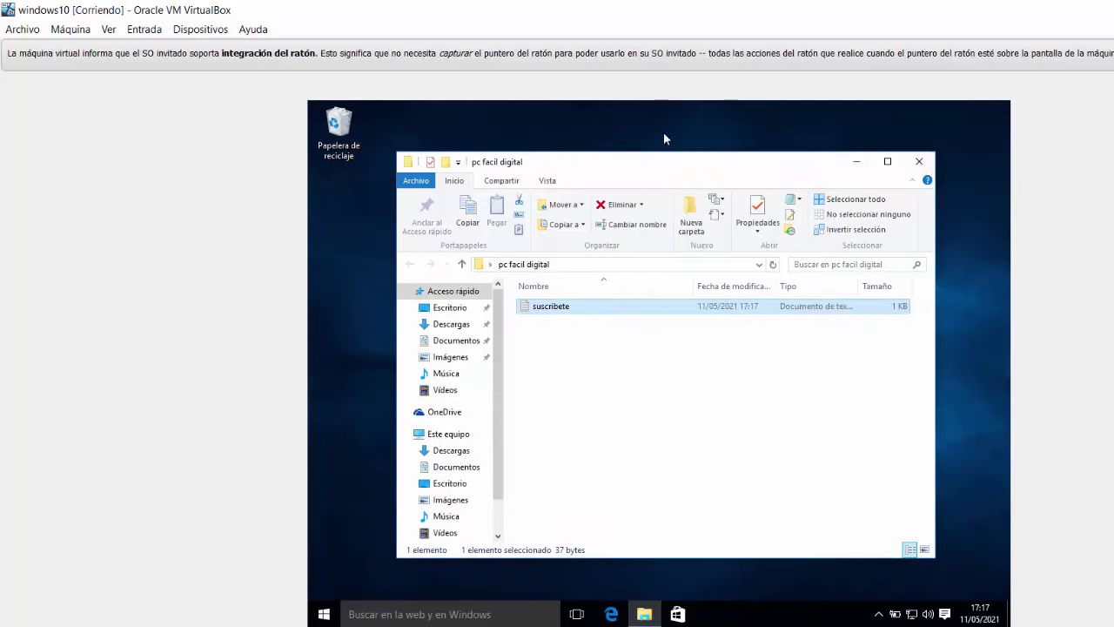
# - Enable Cifrar contenido on 'pc facil digital', applying it to the folder, subfolders and files
pyautogui.click(929, 165)
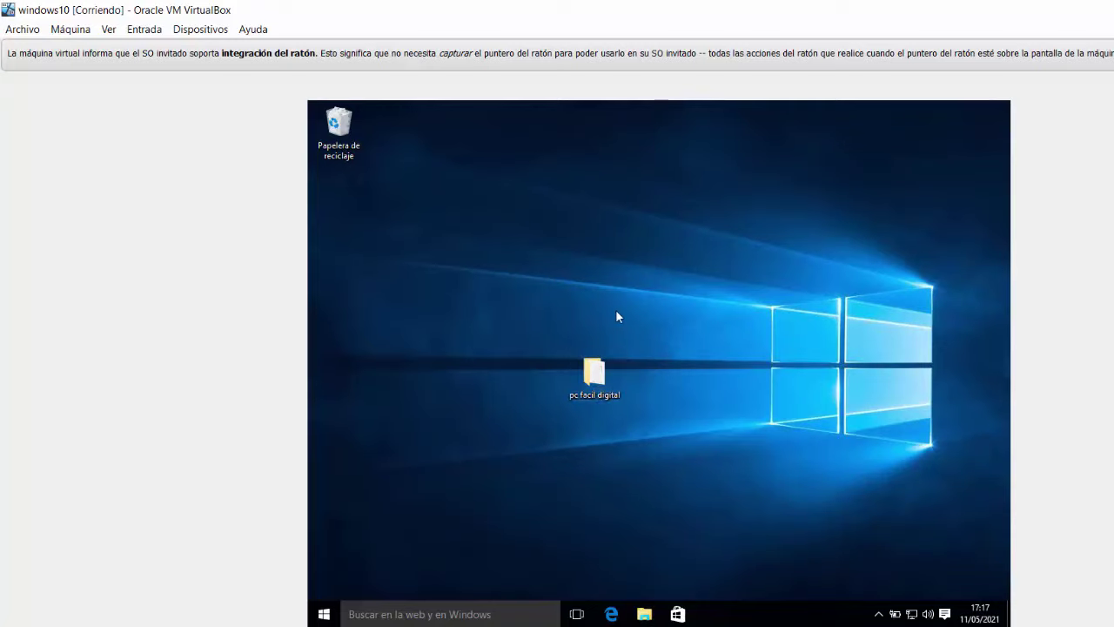
pyautogui.rightClick(593, 375)
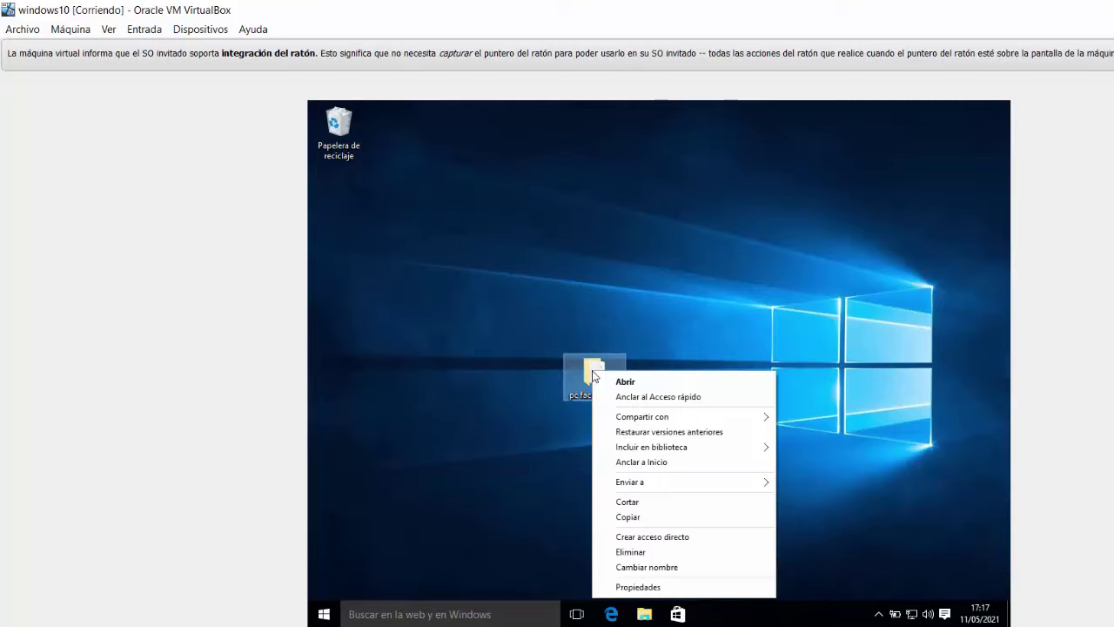
pyautogui.click(638, 584)
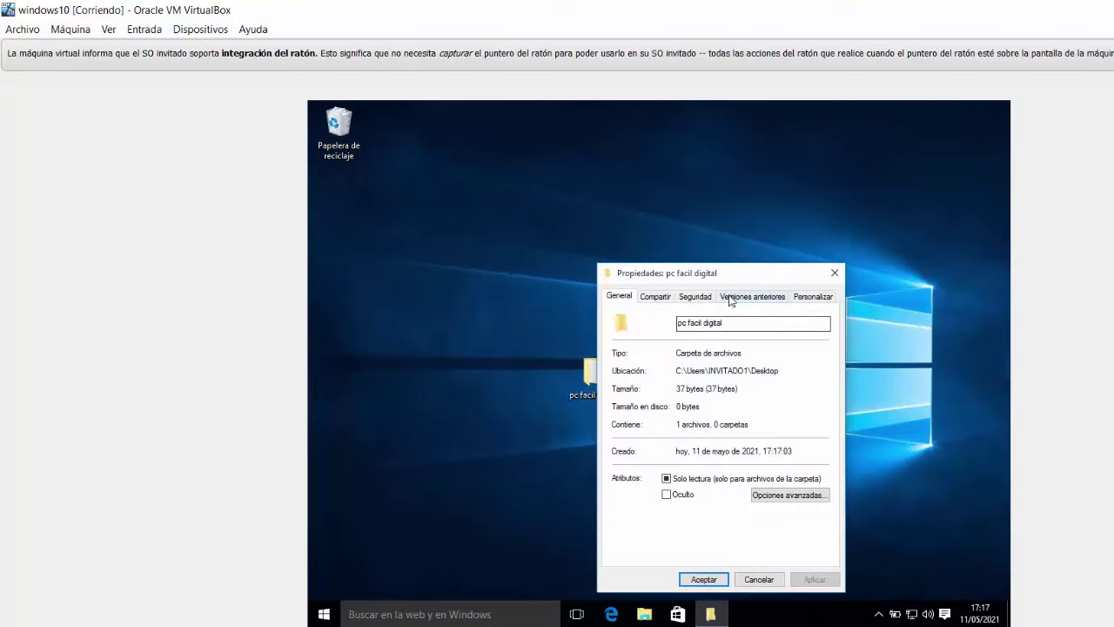
pyautogui.click(775, 496)
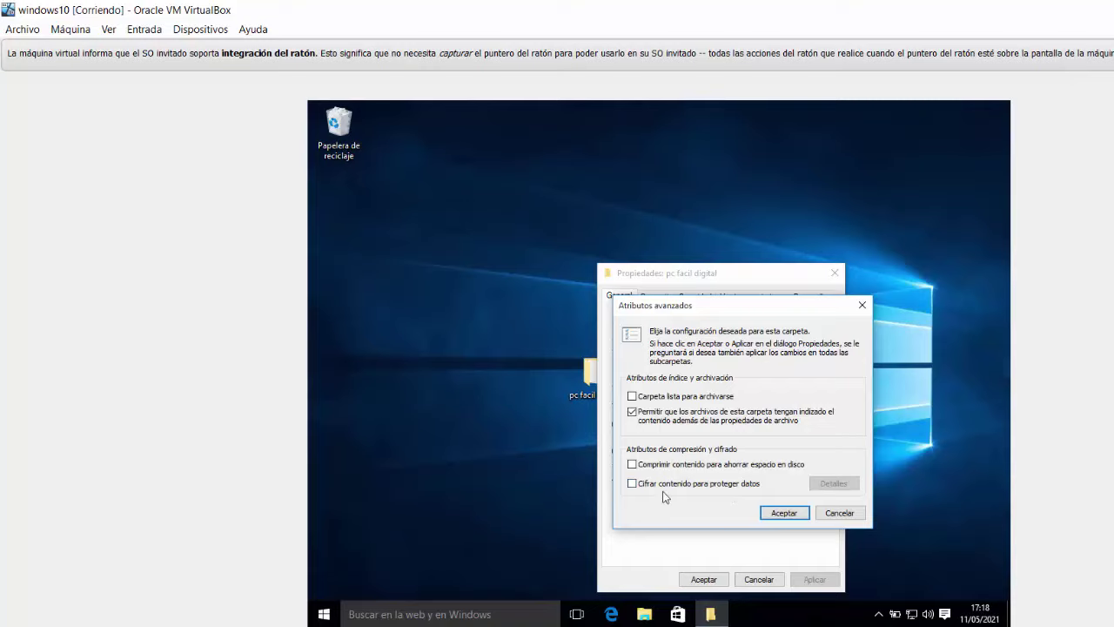
pyautogui.click(659, 491)
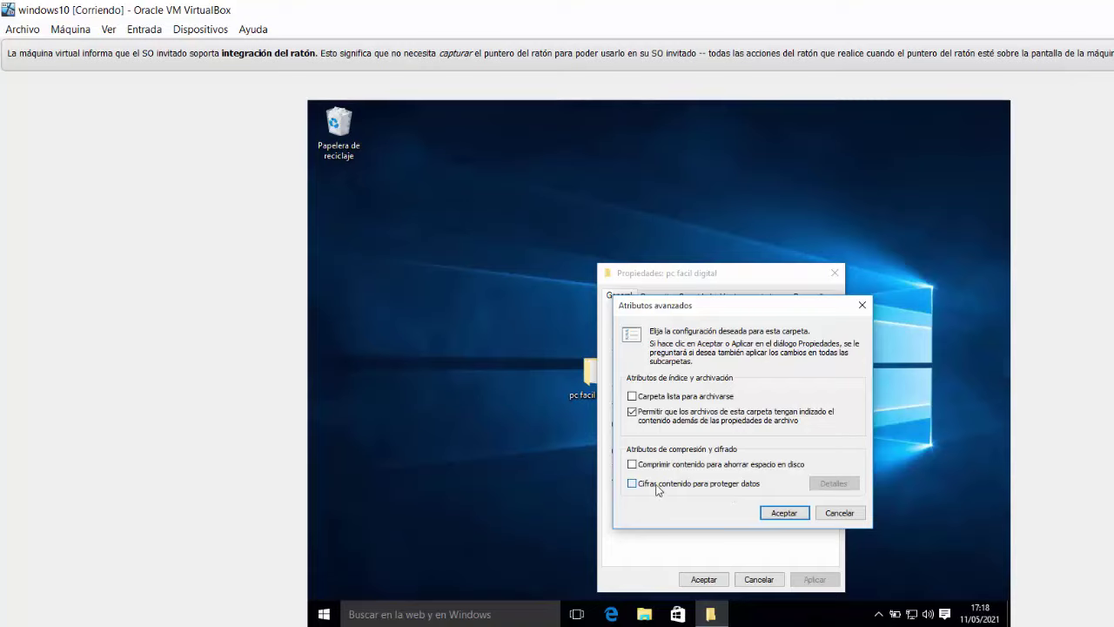
pyautogui.click(773, 512)
pyautogui.click(814, 580)
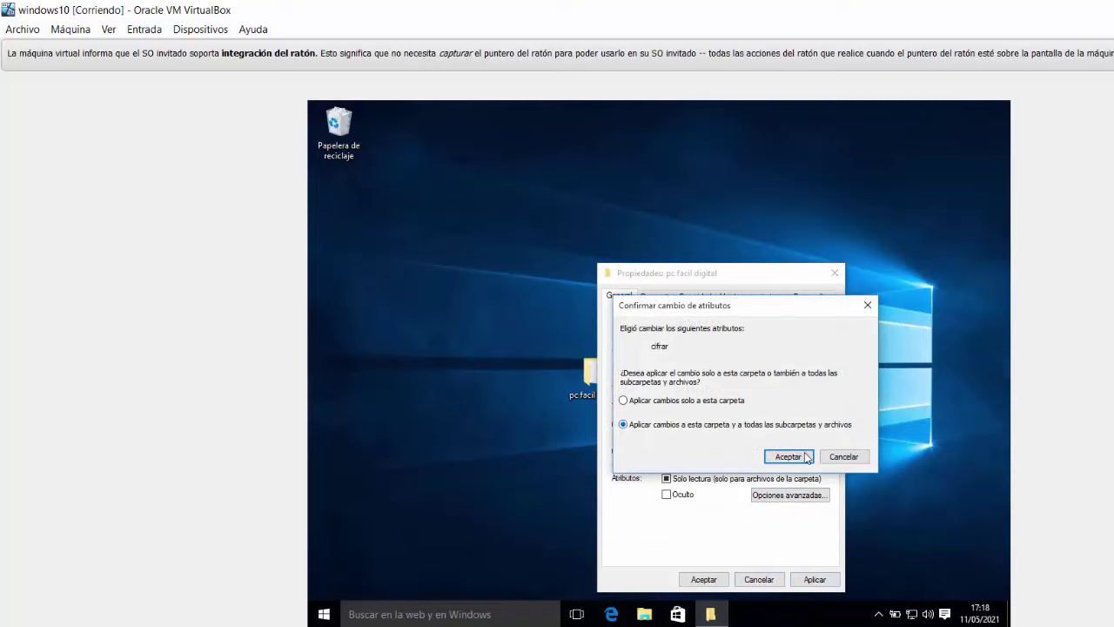
pyautogui.click(788, 457)
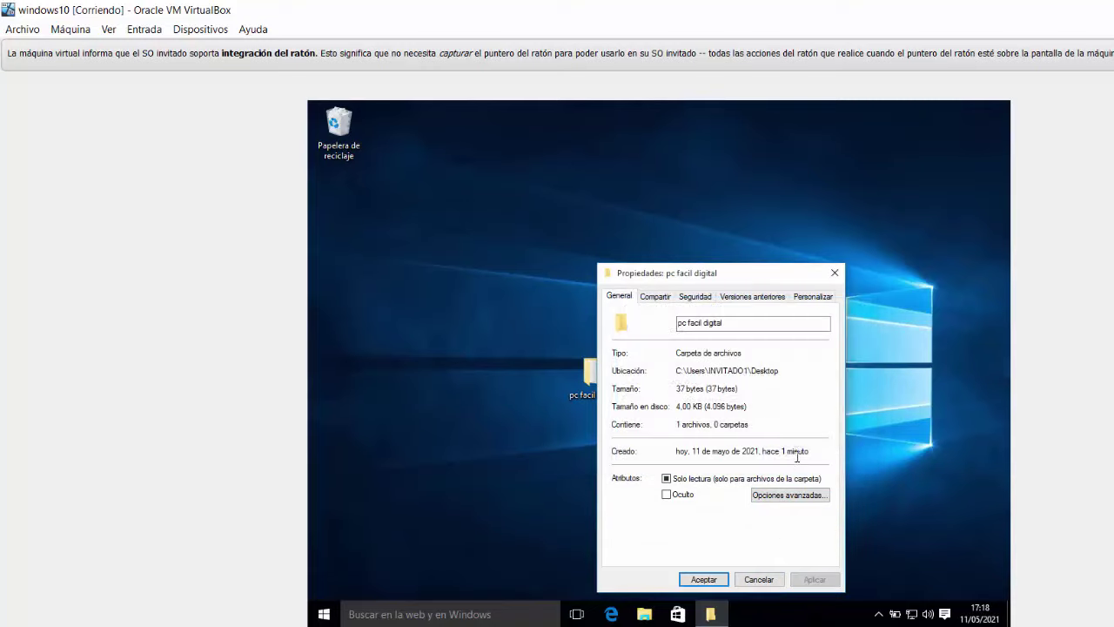
pyautogui.click(703, 578)
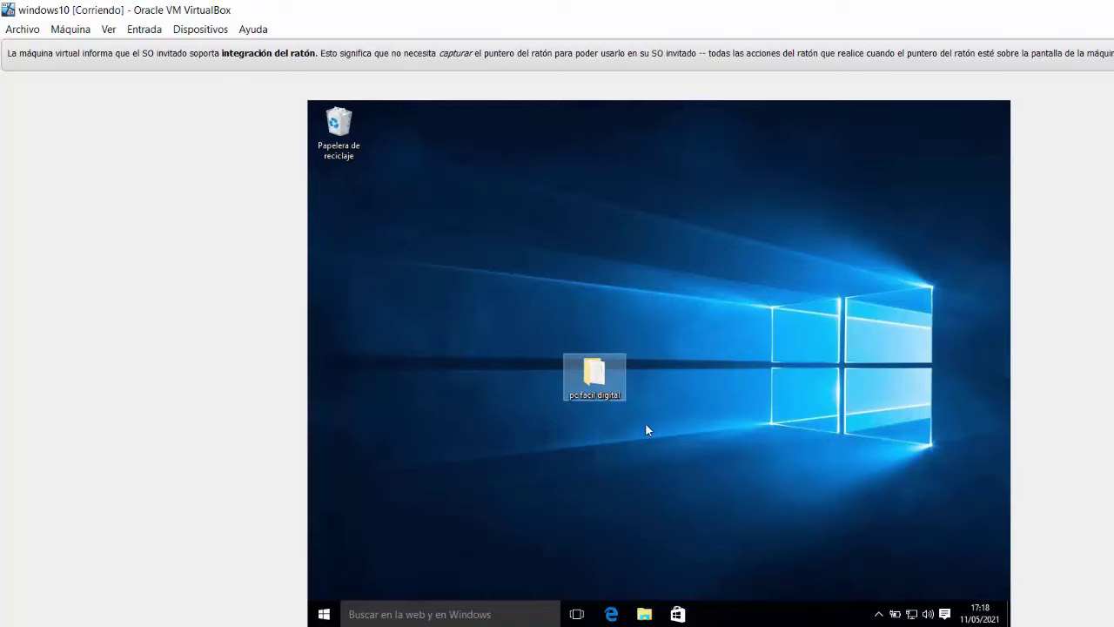
# - Open the folder's encryption Detalles and select the authorized user's certificate entry
pyautogui.rightClick(589, 364)
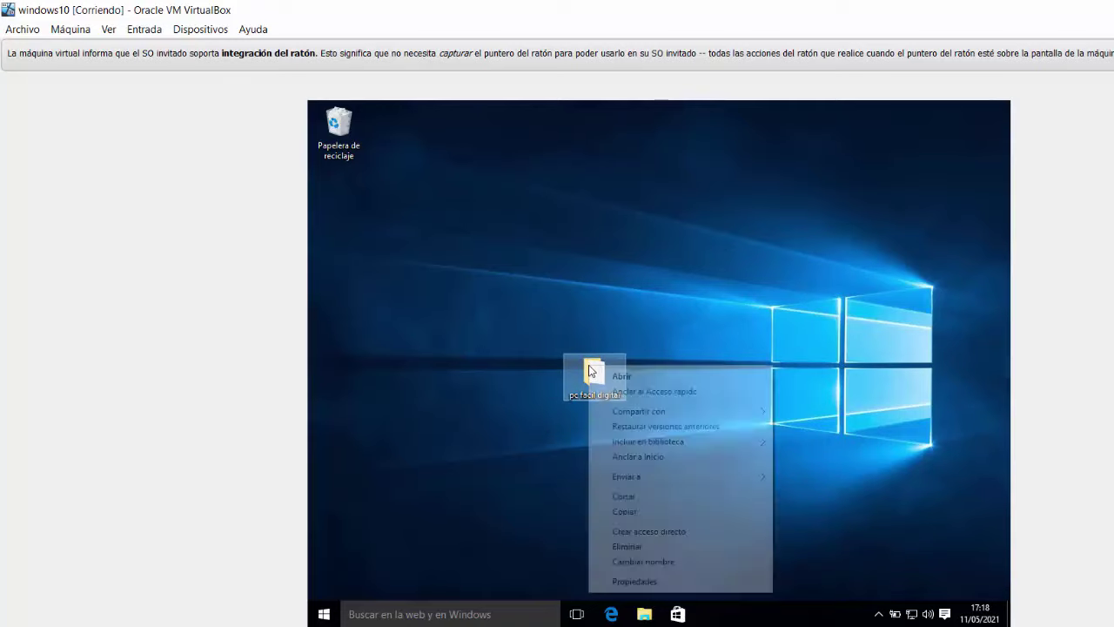
pyautogui.click(624, 581)
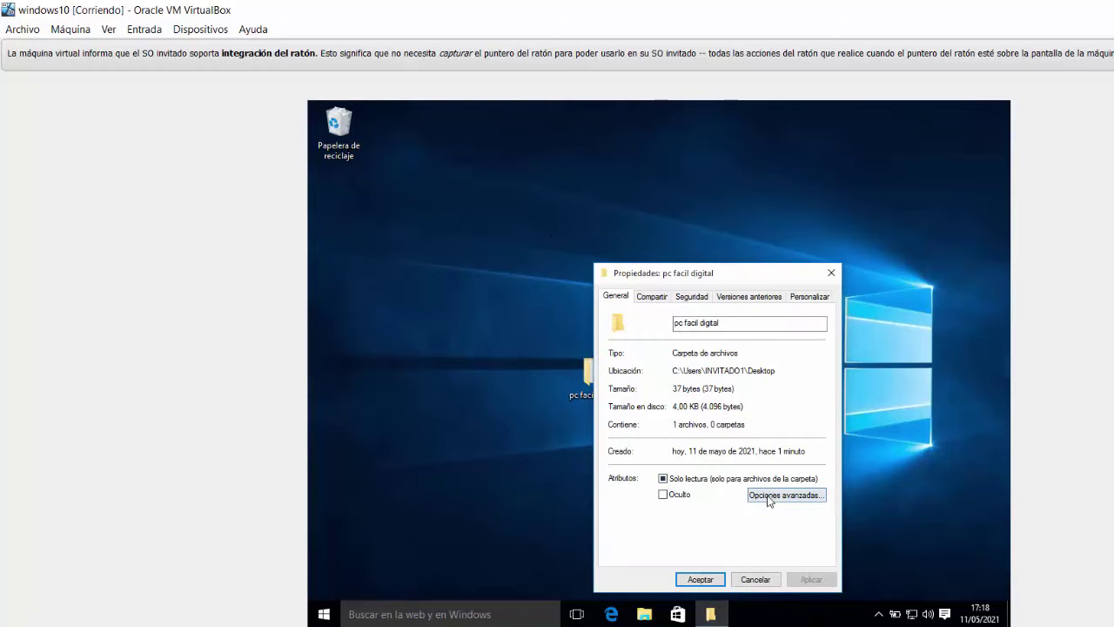
pyautogui.click(766, 494)
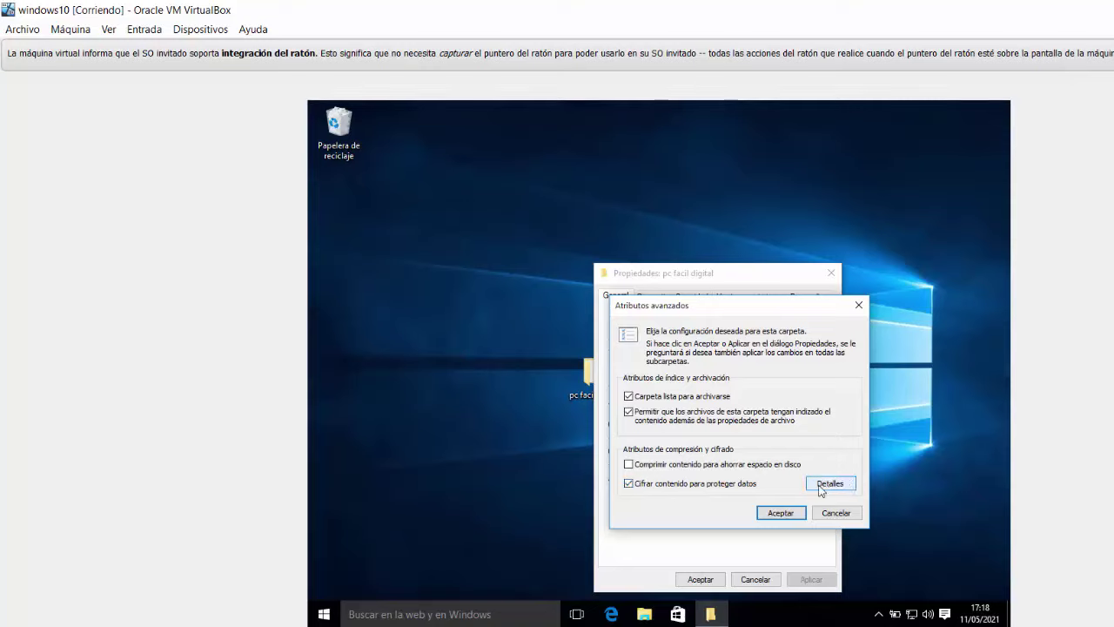
pyautogui.click(831, 484)
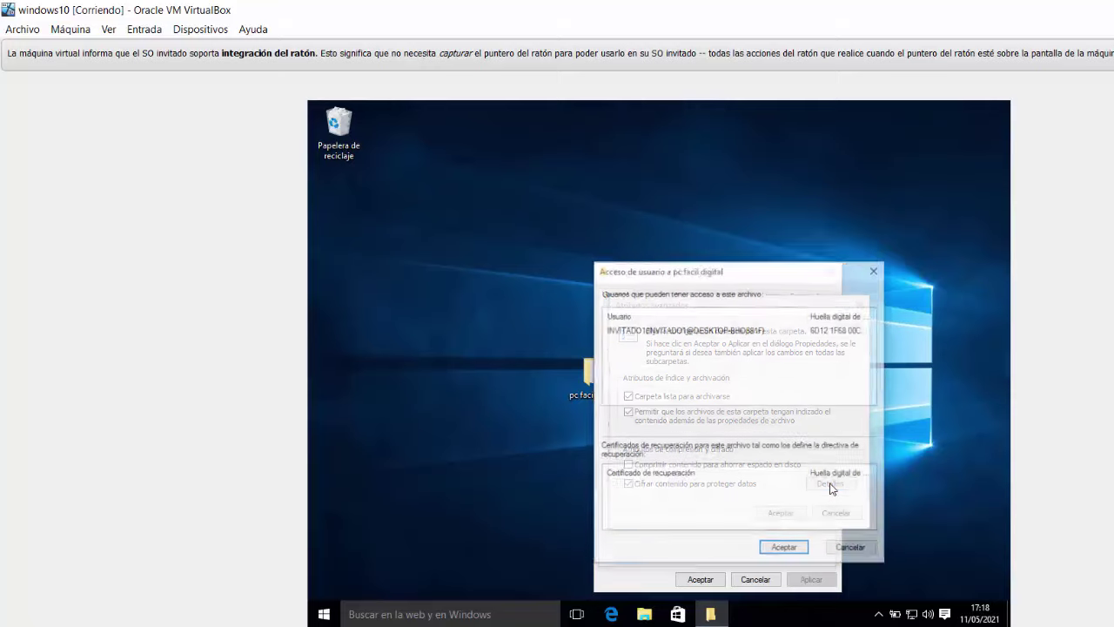
pyautogui.click(623, 335)
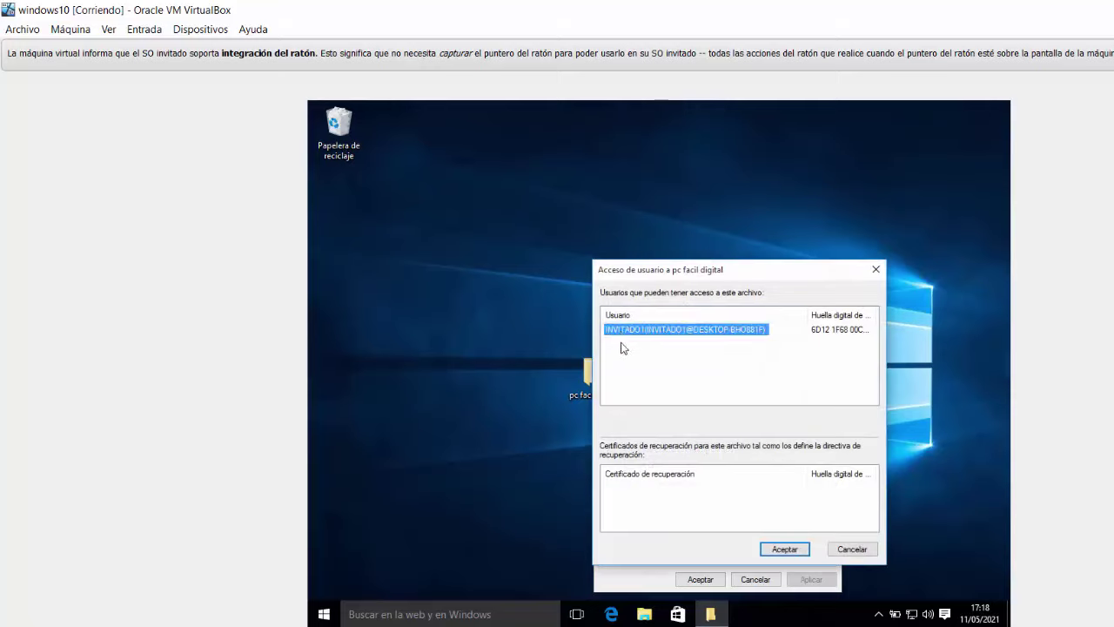
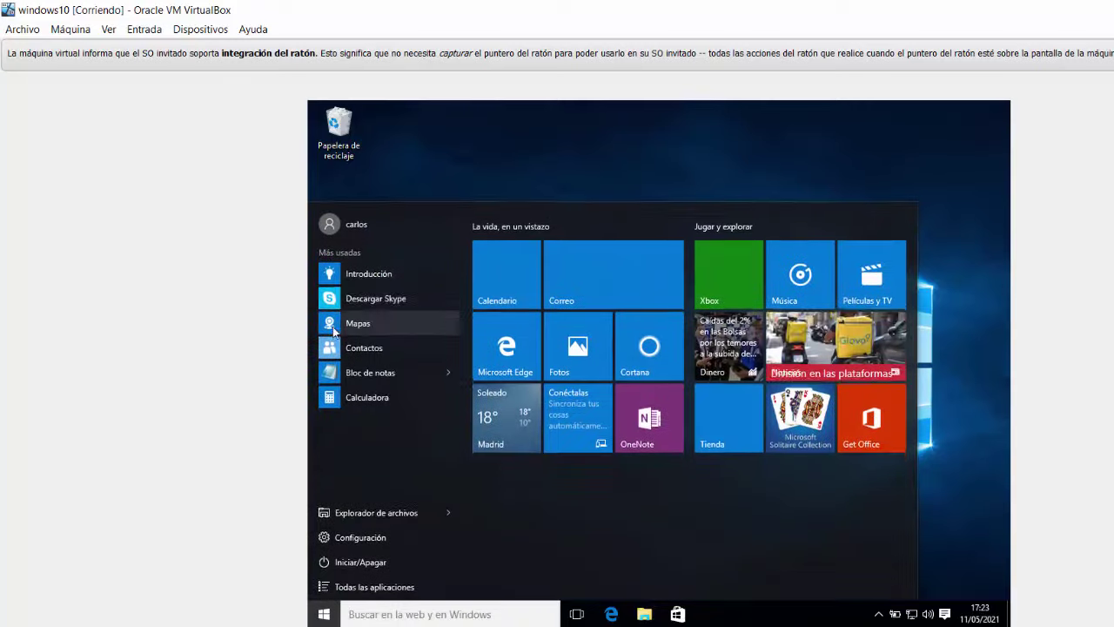
# - In the guest, open File Explorer and go to the Usuarios folder on Disco local (C:)
pyautogui.click(452, 172)
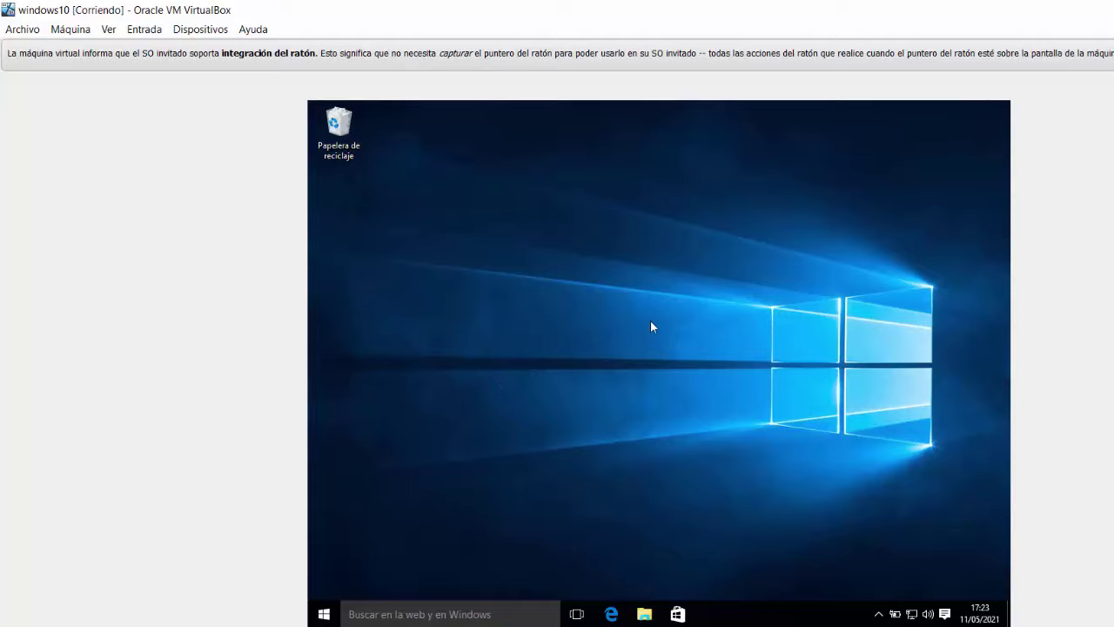
pyautogui.click(645, 615)
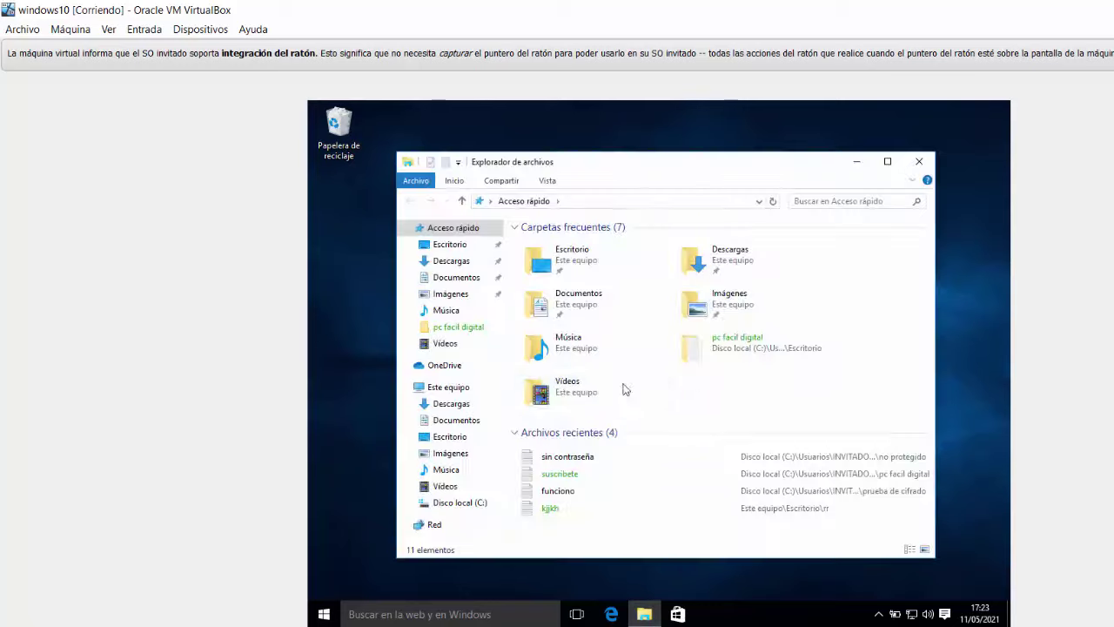
pyautogui.click(462, 503)
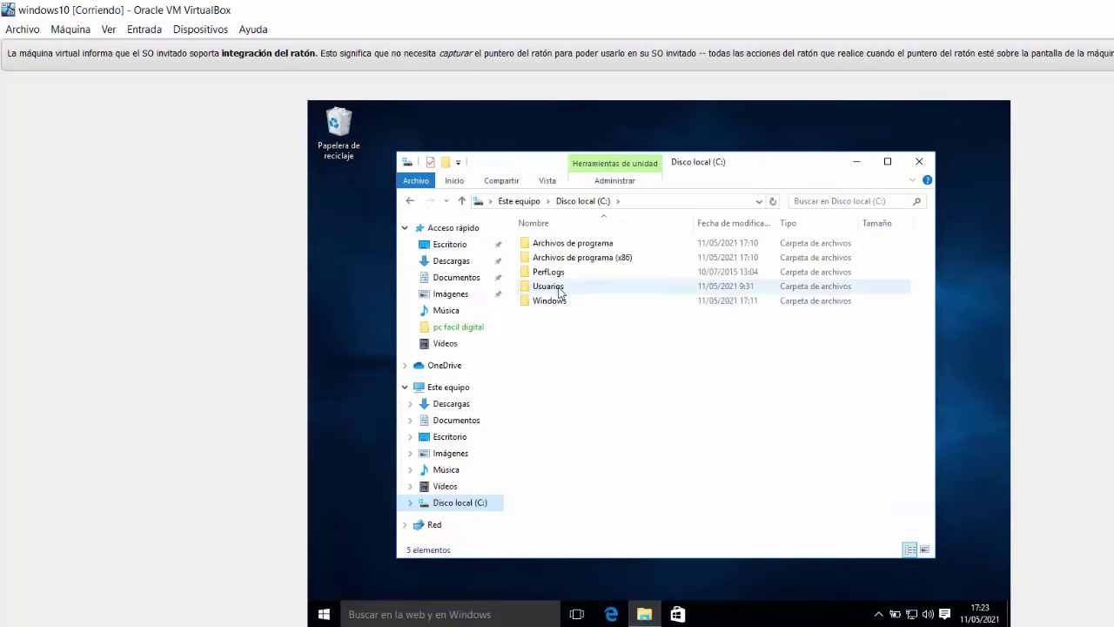
pyautogui.doubleClick(549, 286)
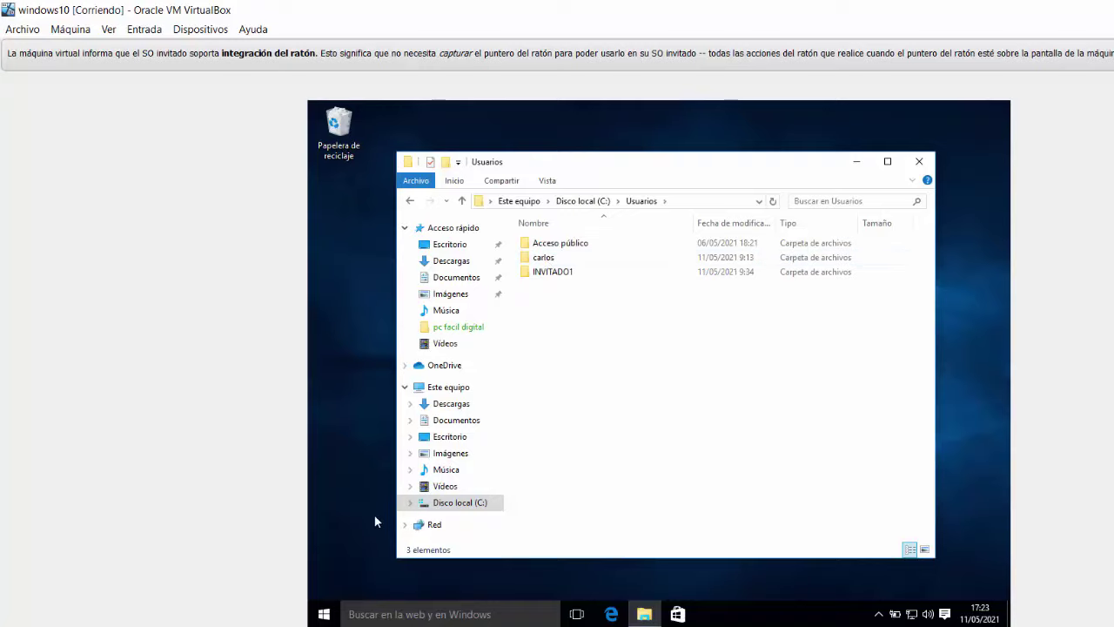
# - Look inside the user profile folders, then return to C:\Usuarios
pyautogui.click(565, 277)
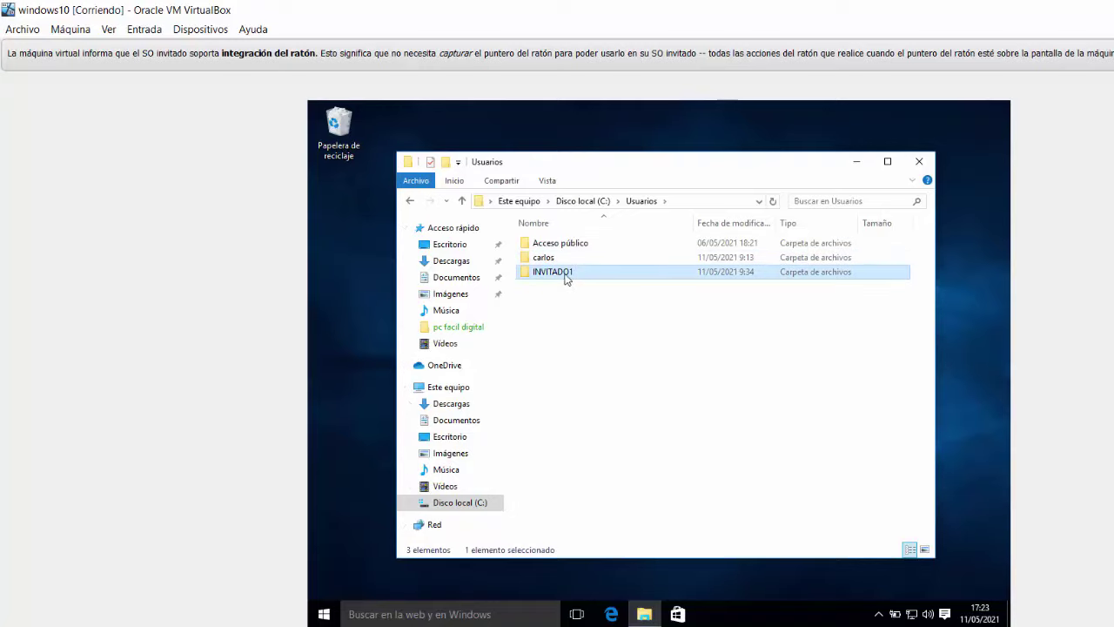
pyautogui.doubleClick(558, 260)
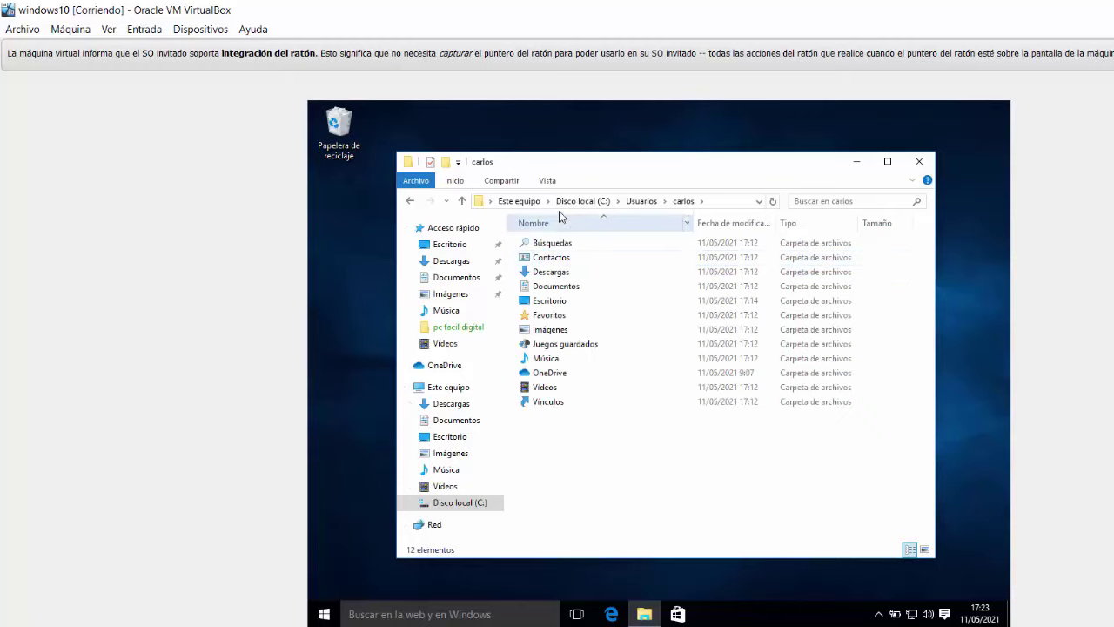
pyautogui.click(651, 202)
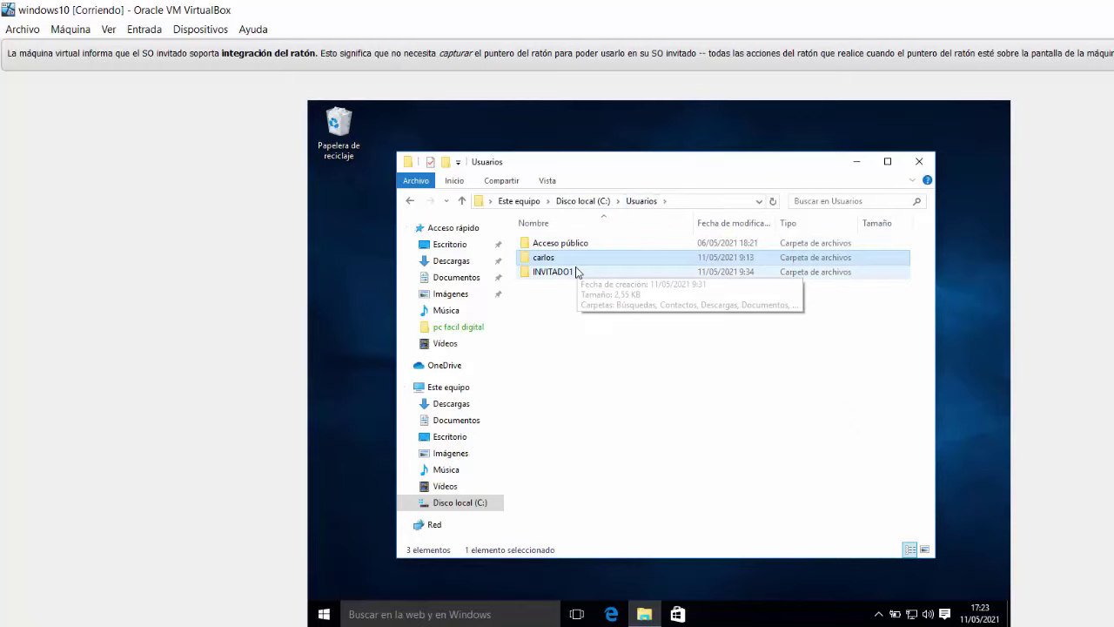
pyautogui.doubleClick(557, 271)
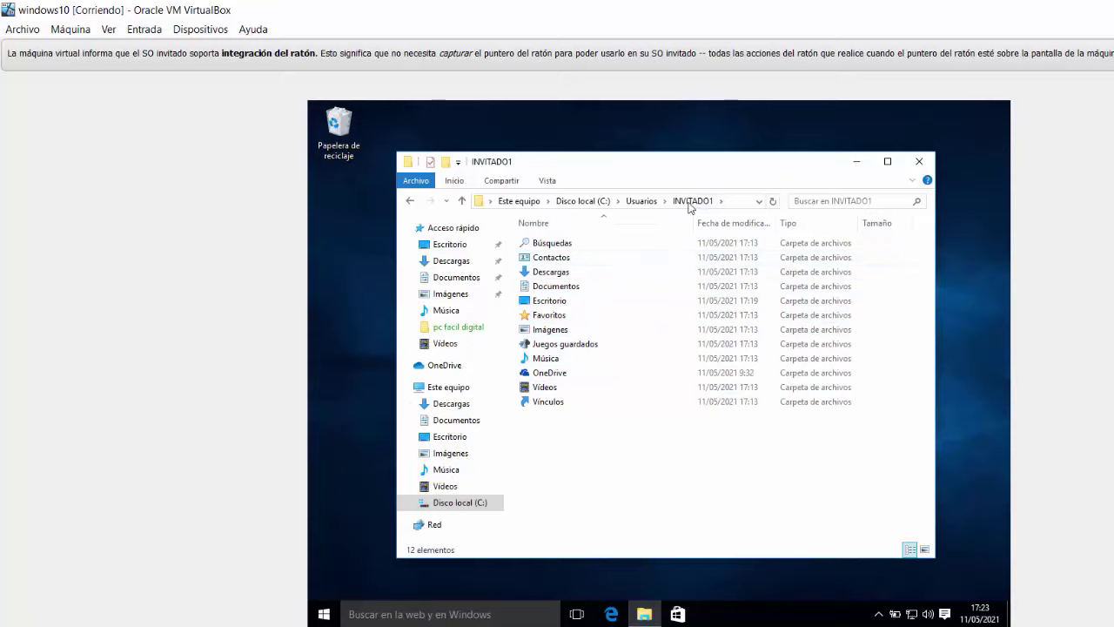
pyautogui.click(648, 202)
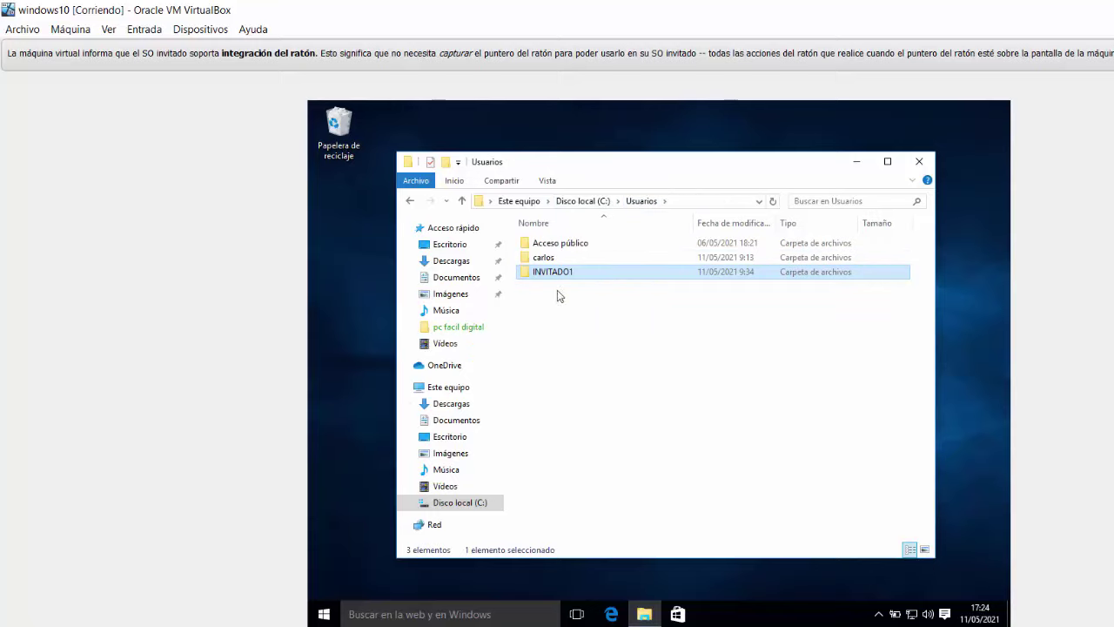
pyautogui.click(323, 614)
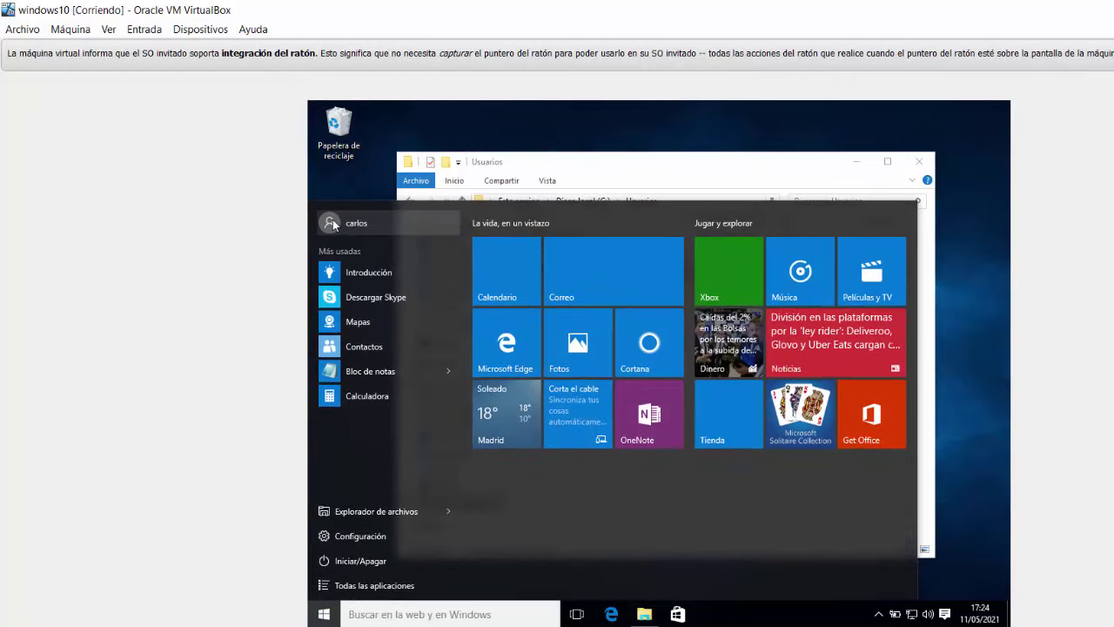
pyautogui.click(620, 169)
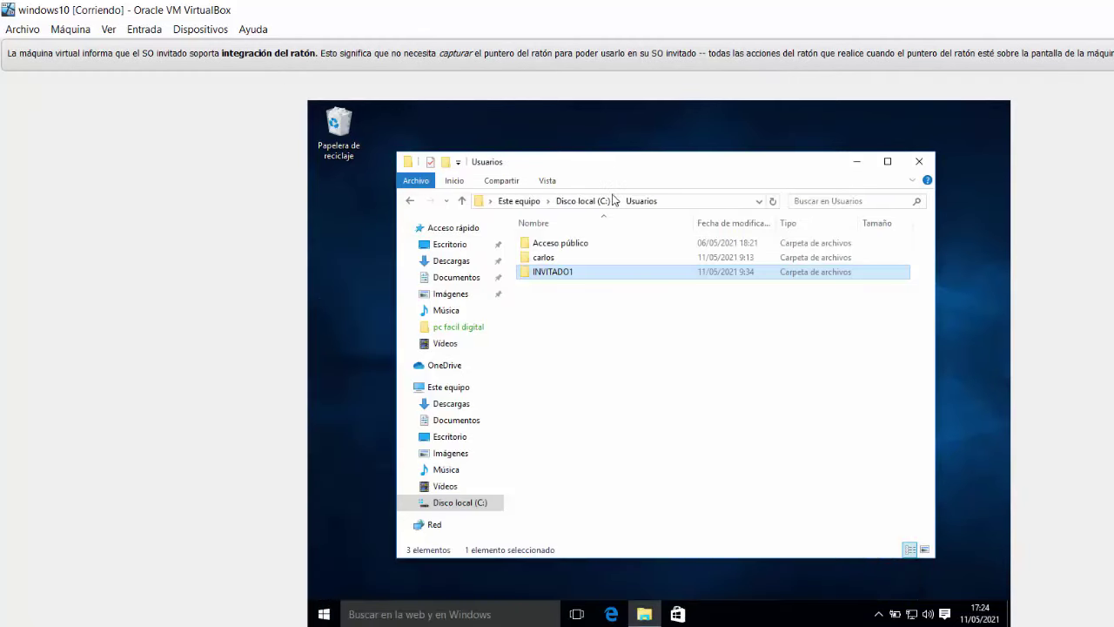
# - Go into the guest user's Escritorio and open its no protegido folder
pyautogui.doubleClick(564, 273)
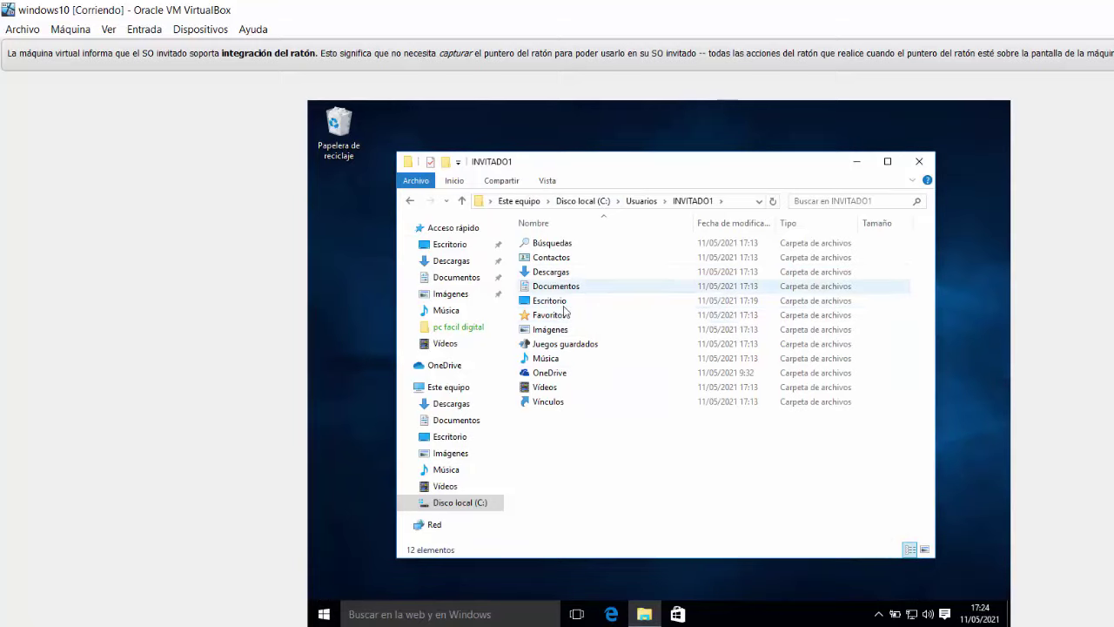
pyautogui.doubleClick(557, 305)
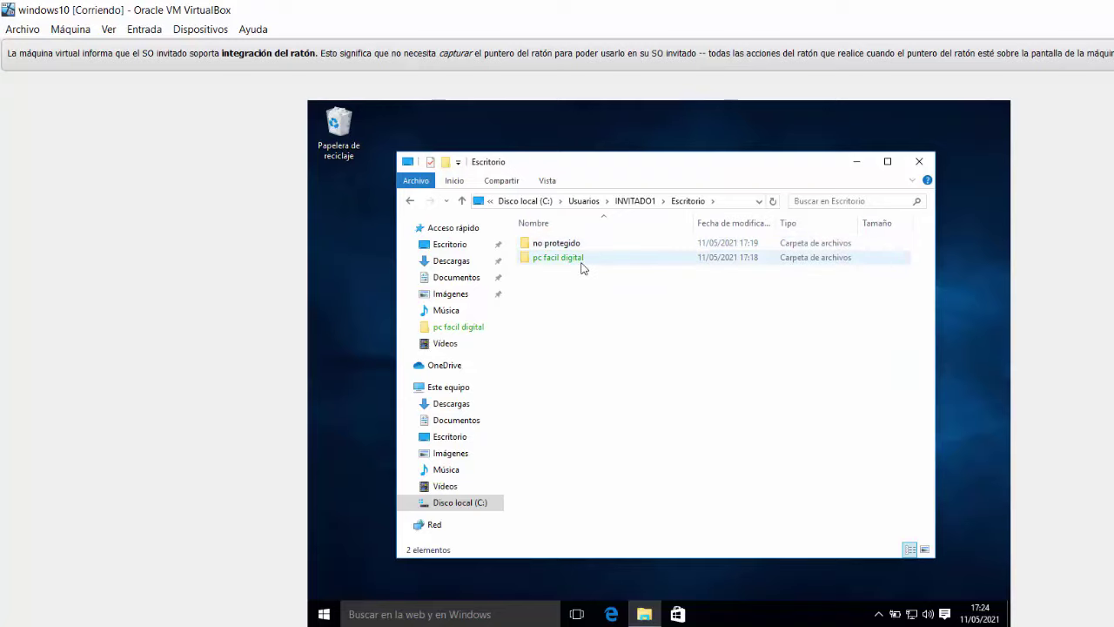
pyautogui.moveTo(582, 268)
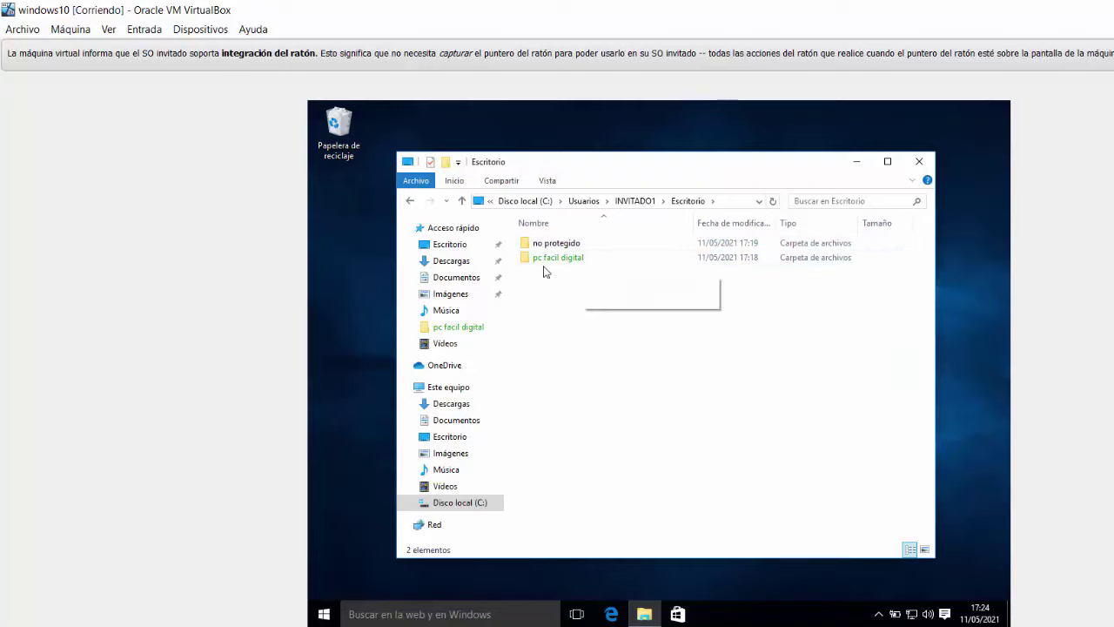
pyautogui.click(552, 263)
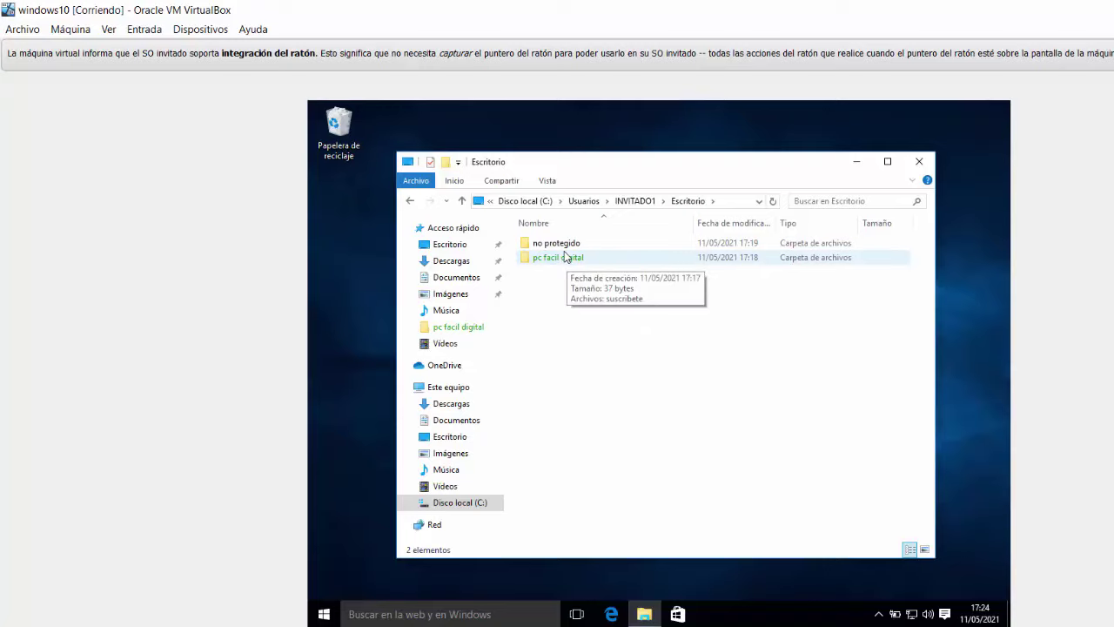
pyautogui.click(561, 251)
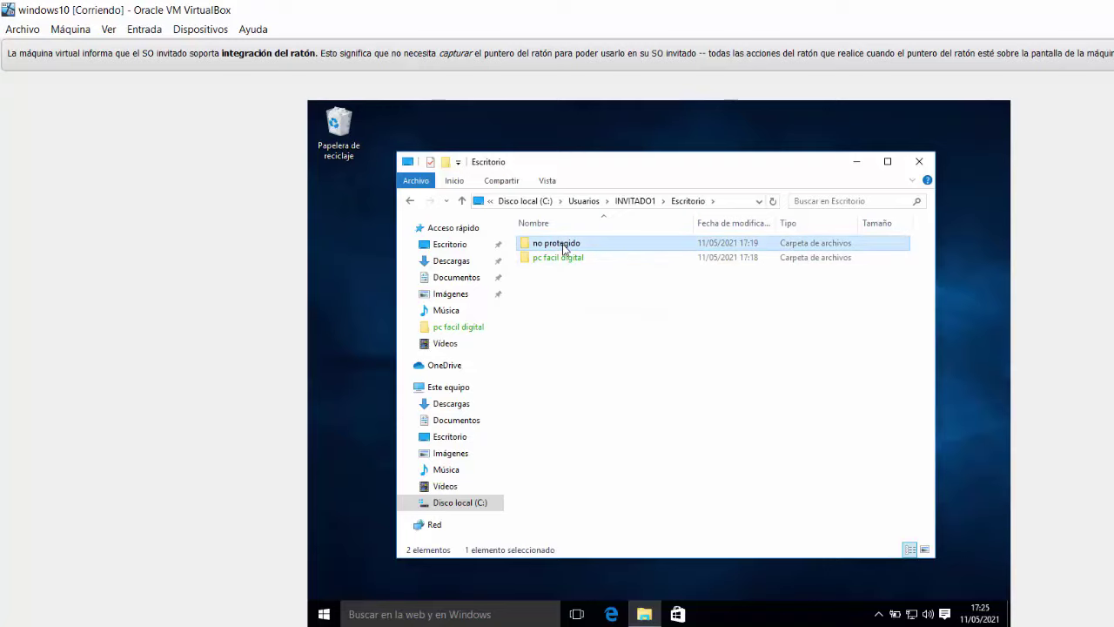
pyautogui.doubleClick(561, 246)
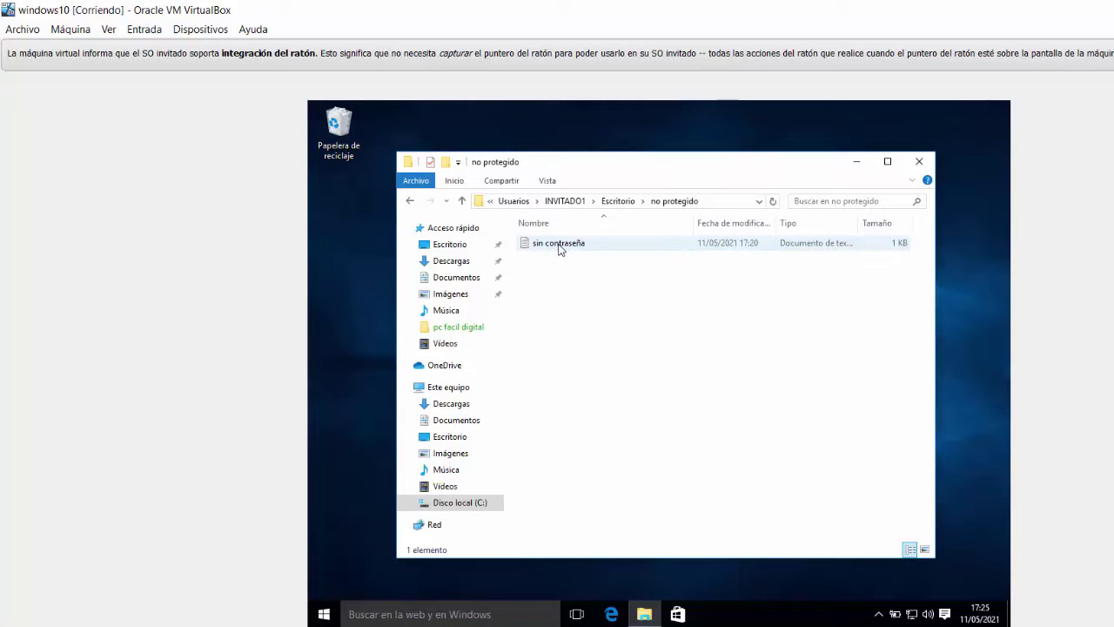
# - Open the sin contraseña note in Notepad, select its text, then close it
pyautogui.doubleClick(559, 246)
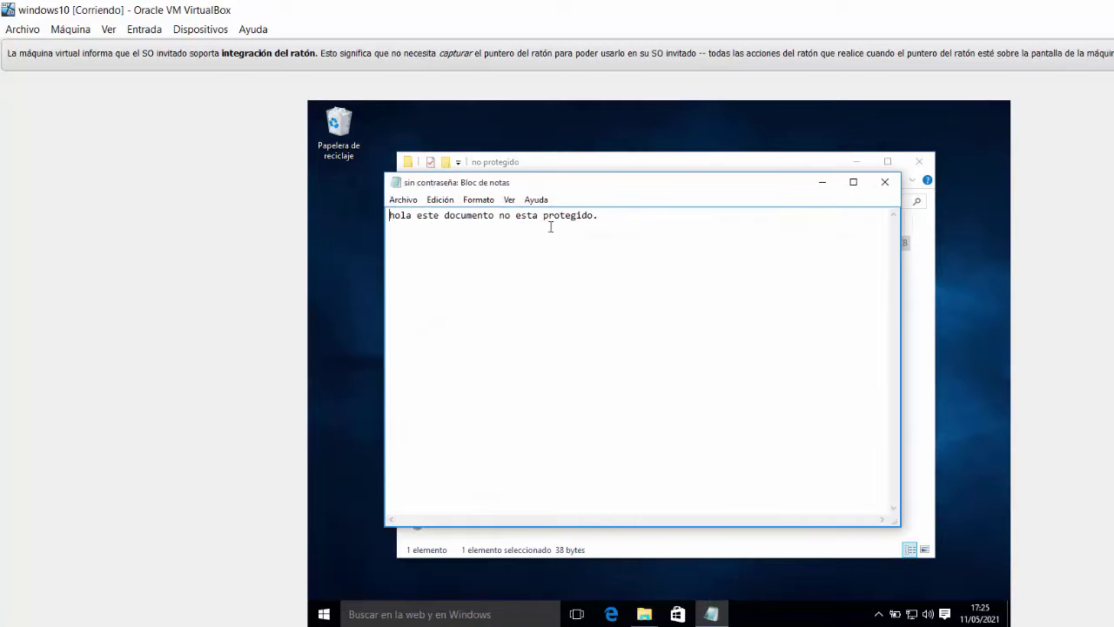
pyautogui.moveTo(605, 217); pyautogui.dragTo(331, 215)
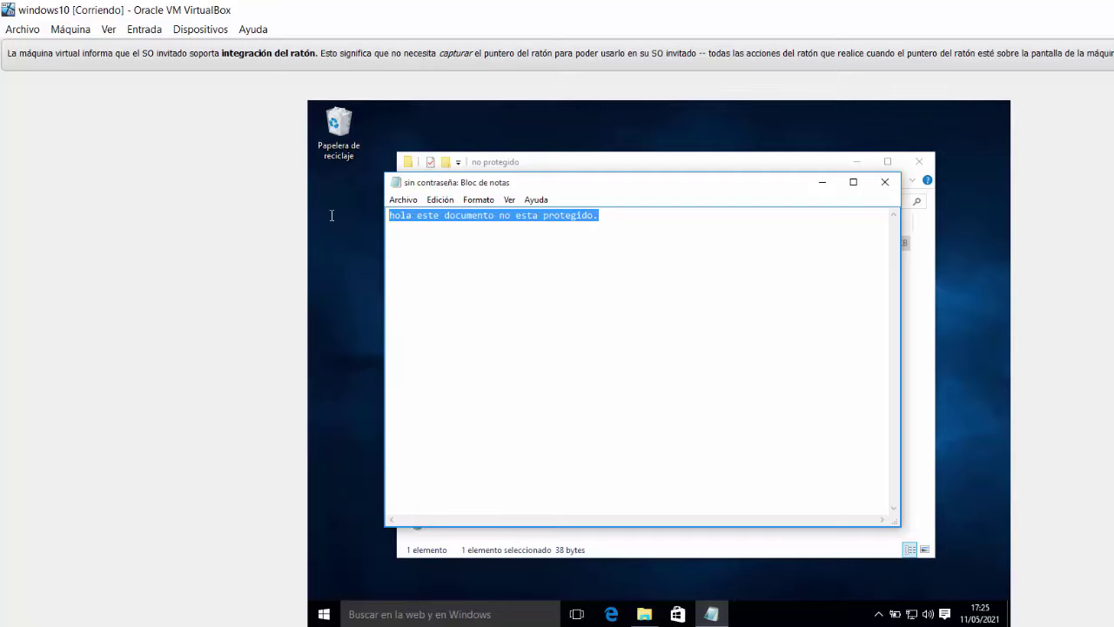
pyautogui.click(882, 185)
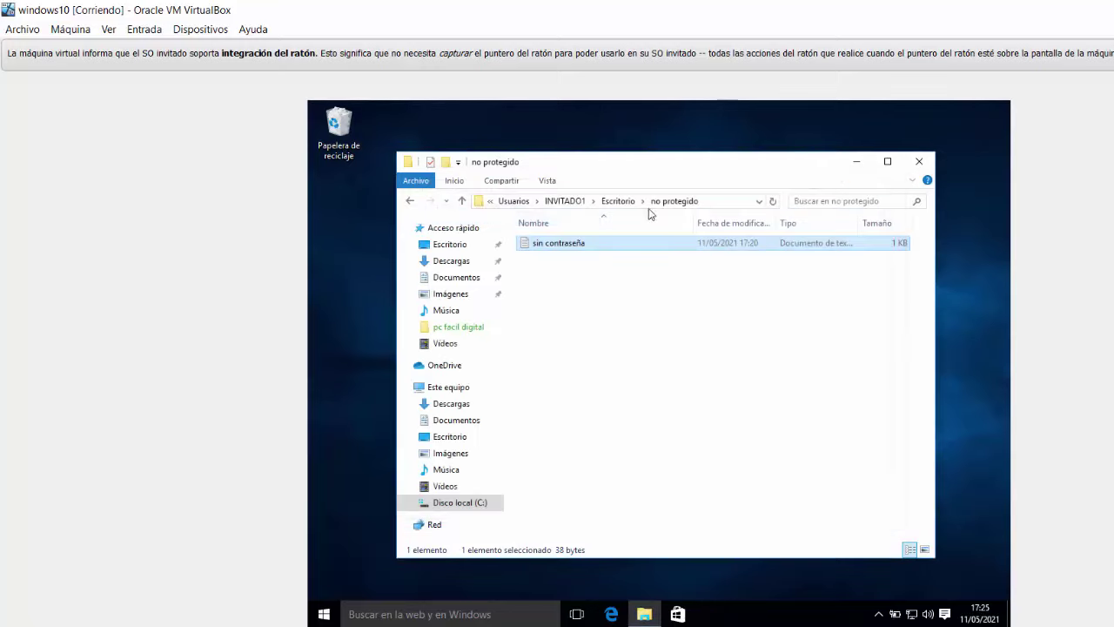
# - Open suscribete in the pc facil digital folder and dismiss the Acceso denegado error
pyautogui.click(617, 202)
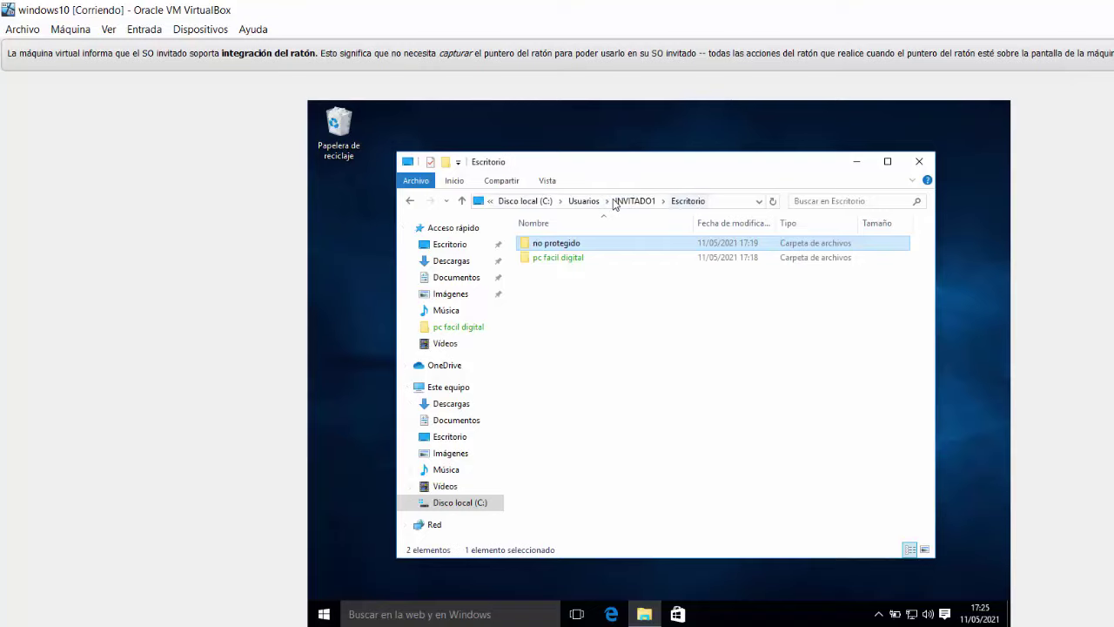
pyautogui.click(563, 259)
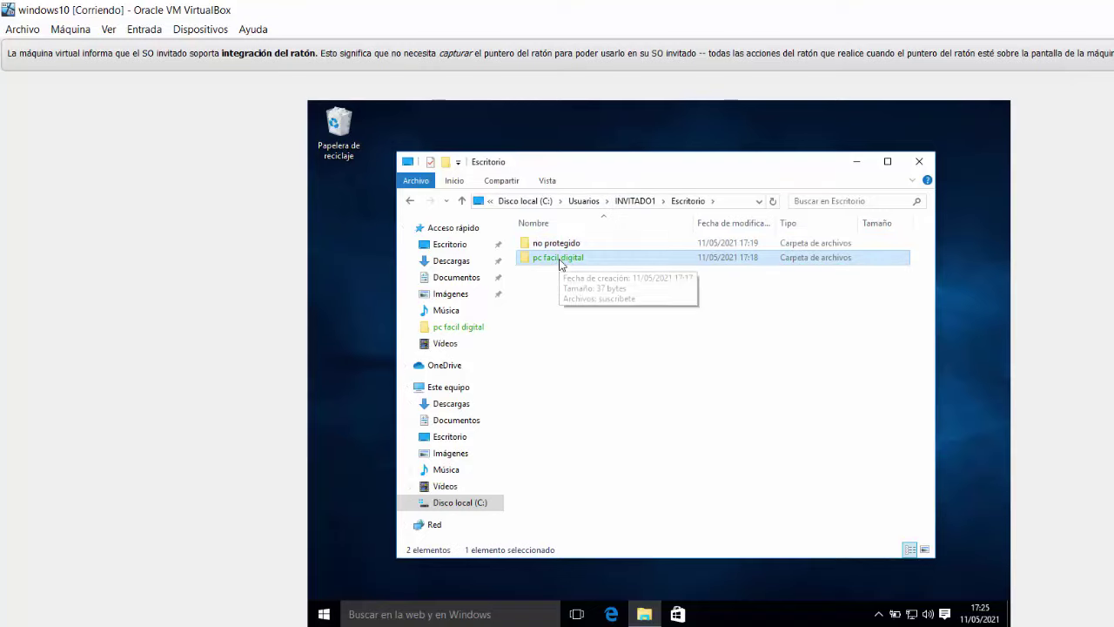
pyautogui.doubleClick(560, 259)
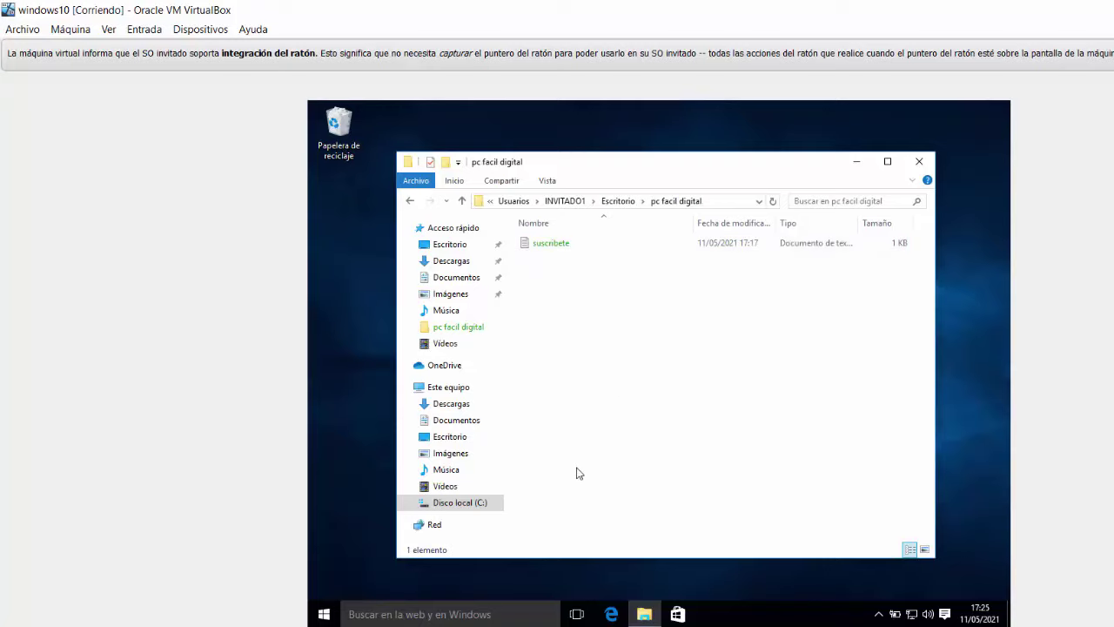
pyautogui.click(552, 250)
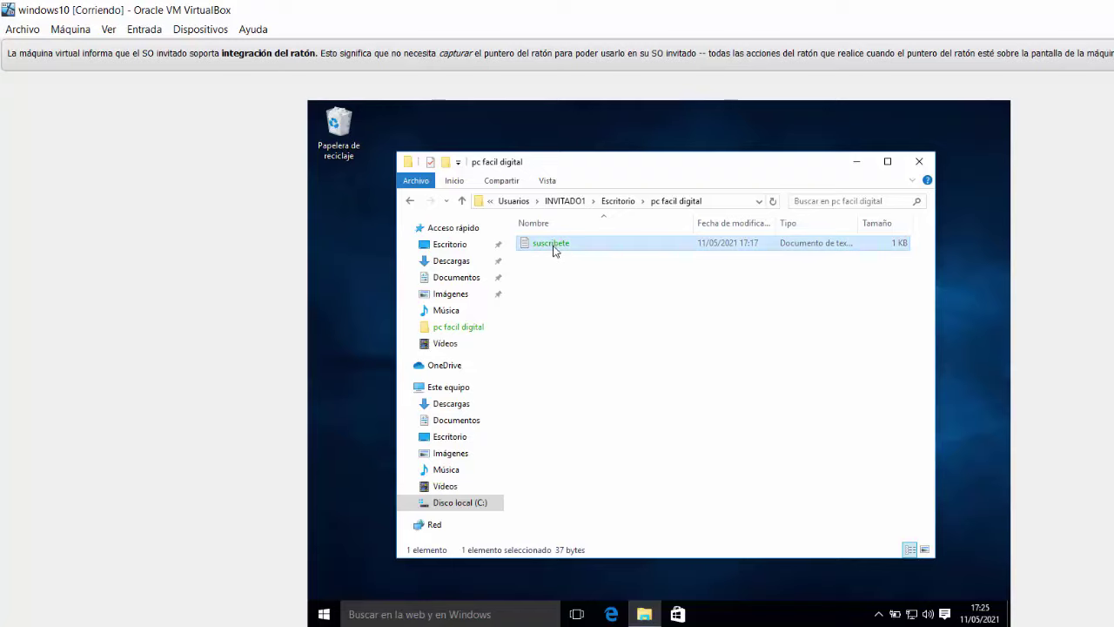
pyautogui.doubleClick(557, 246)
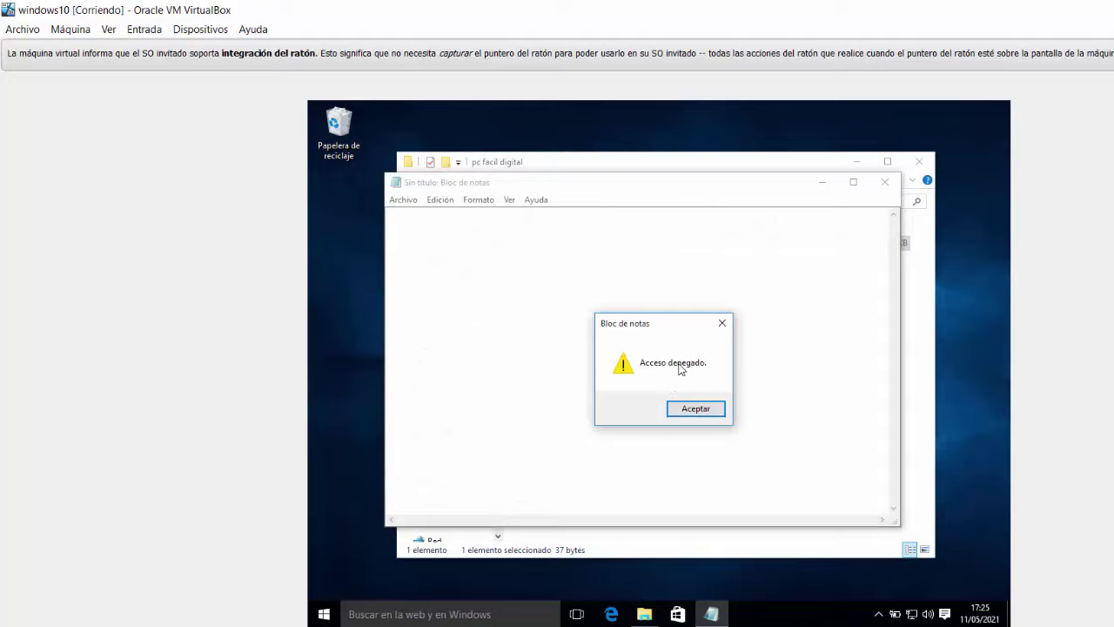
pyautogui.click(711, 414)
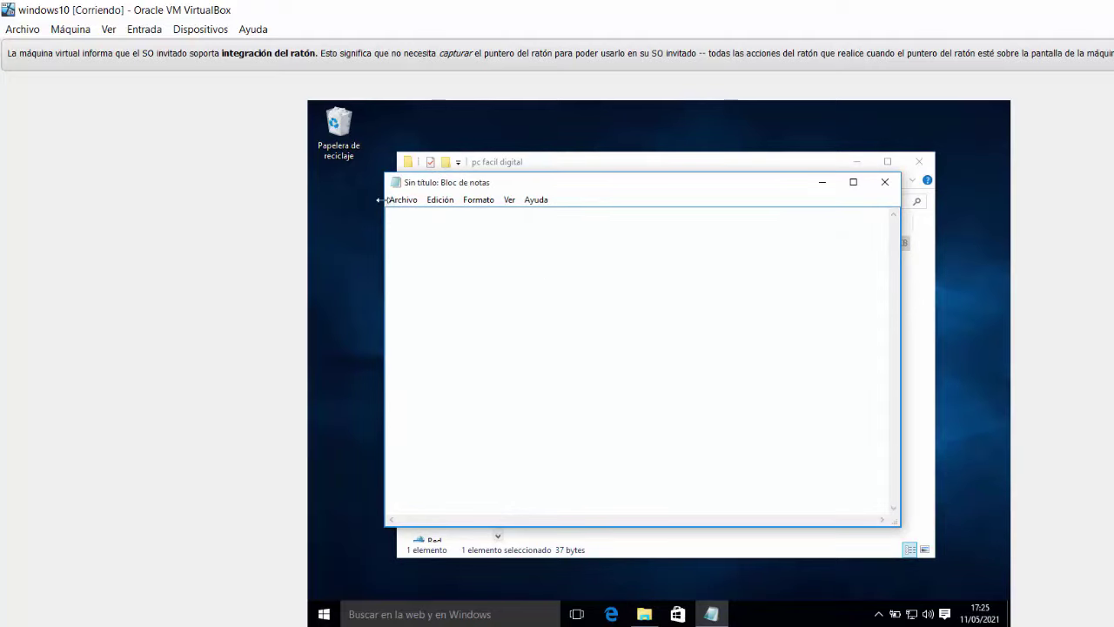
pyautogui.click(884, 181)
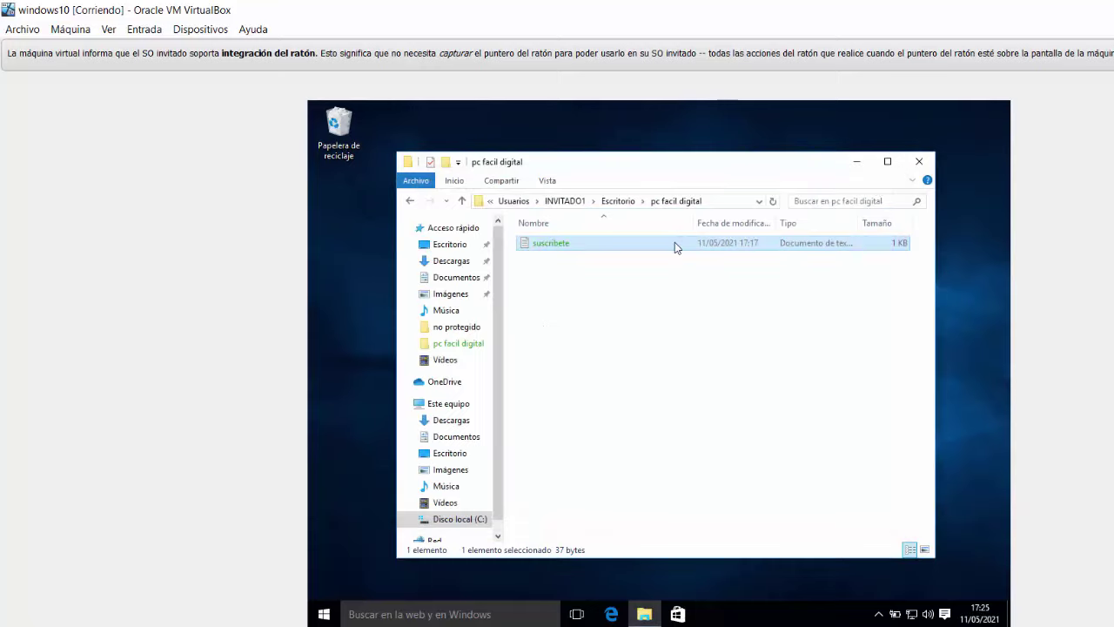
# - Retry suscribete, get access denied again, go up to INVITADO1, and close Explorer
pyautogui.doubleClick(591, 245)
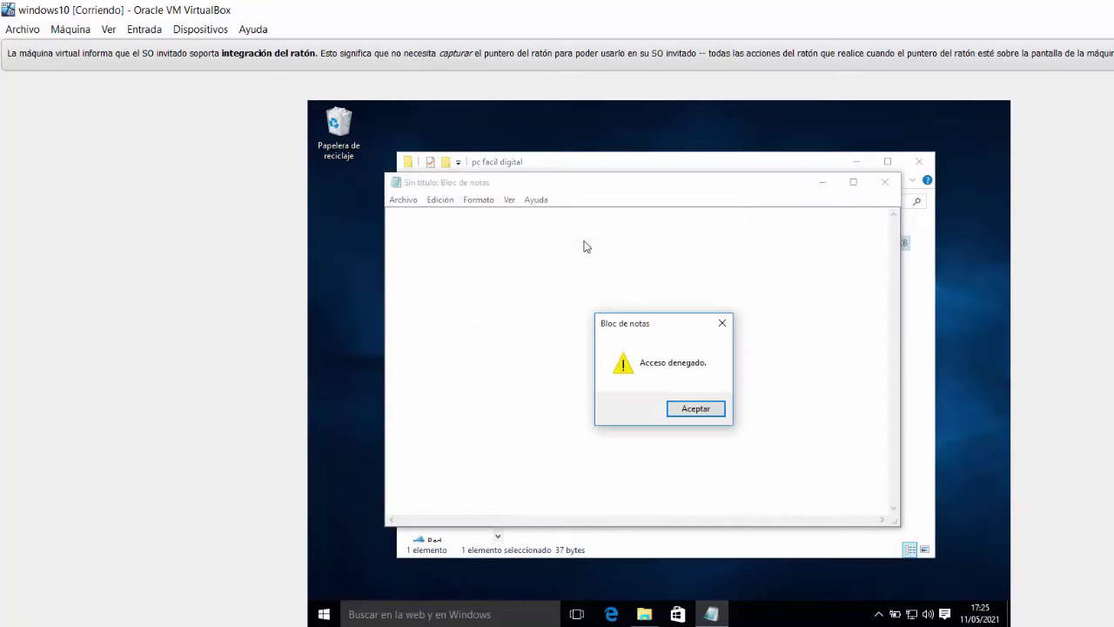
pyautogui.click(694, 408)
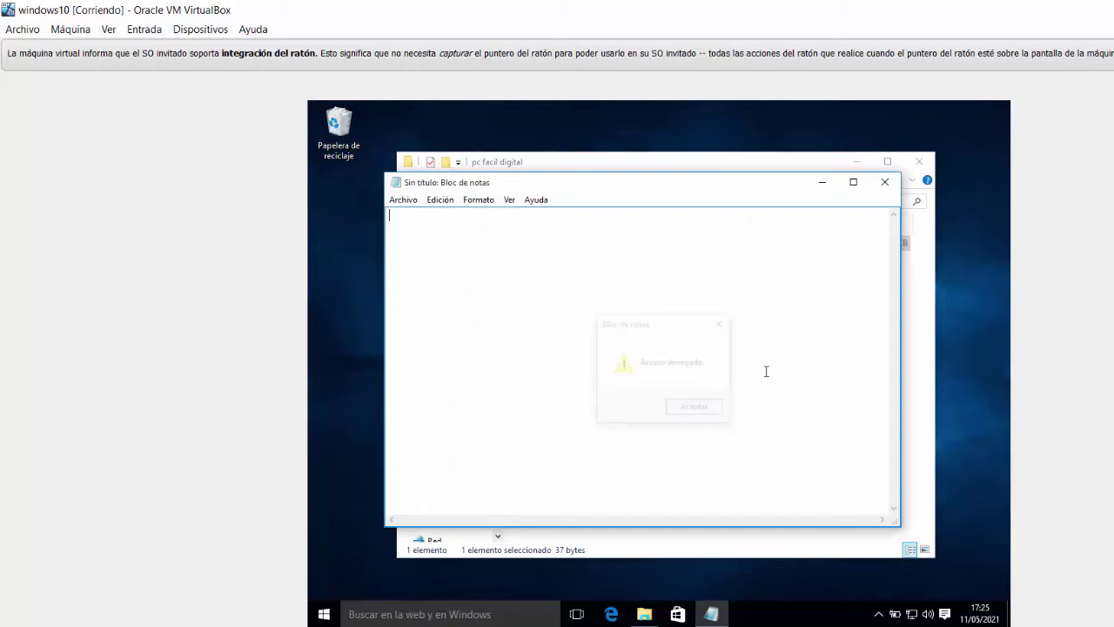
pyautogui.click(885, 182)
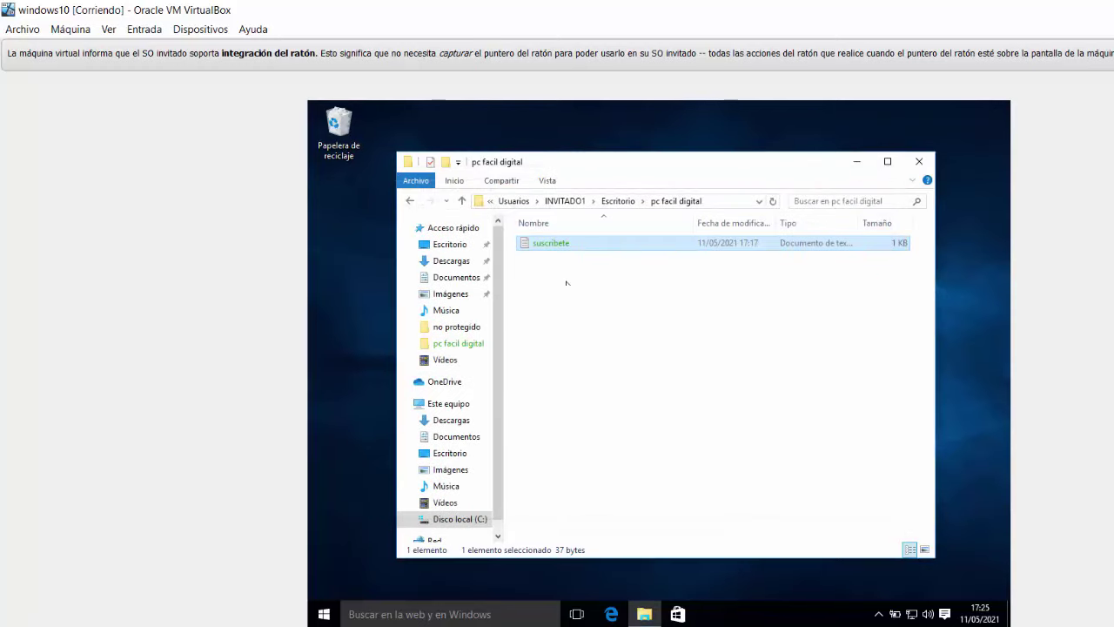
pyautogui.click(624, 202)
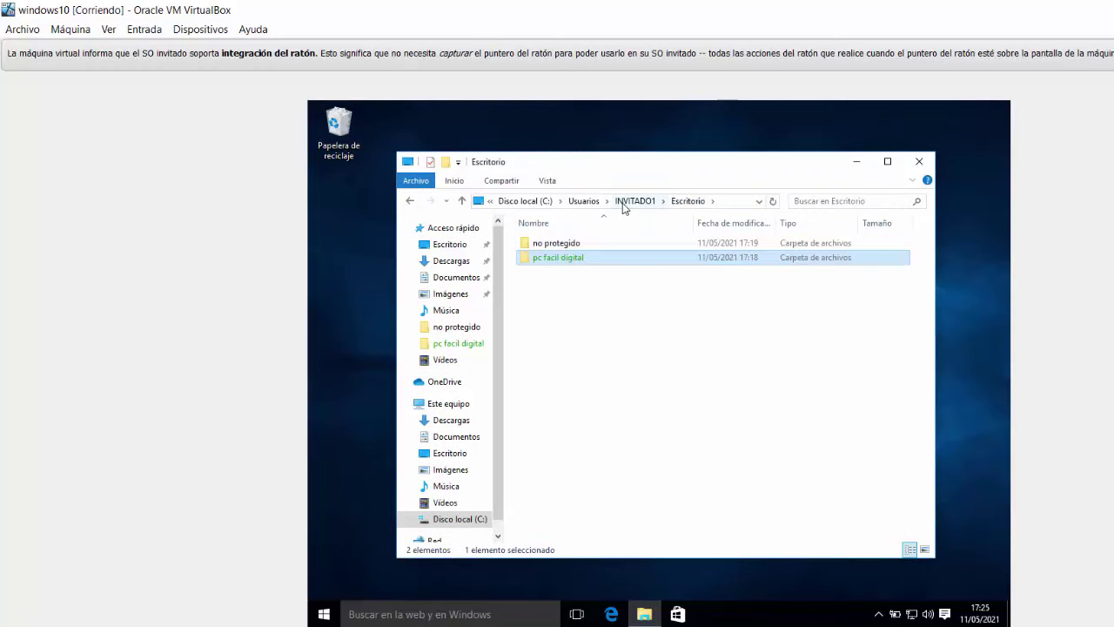
pyautogui.click(624, 202)
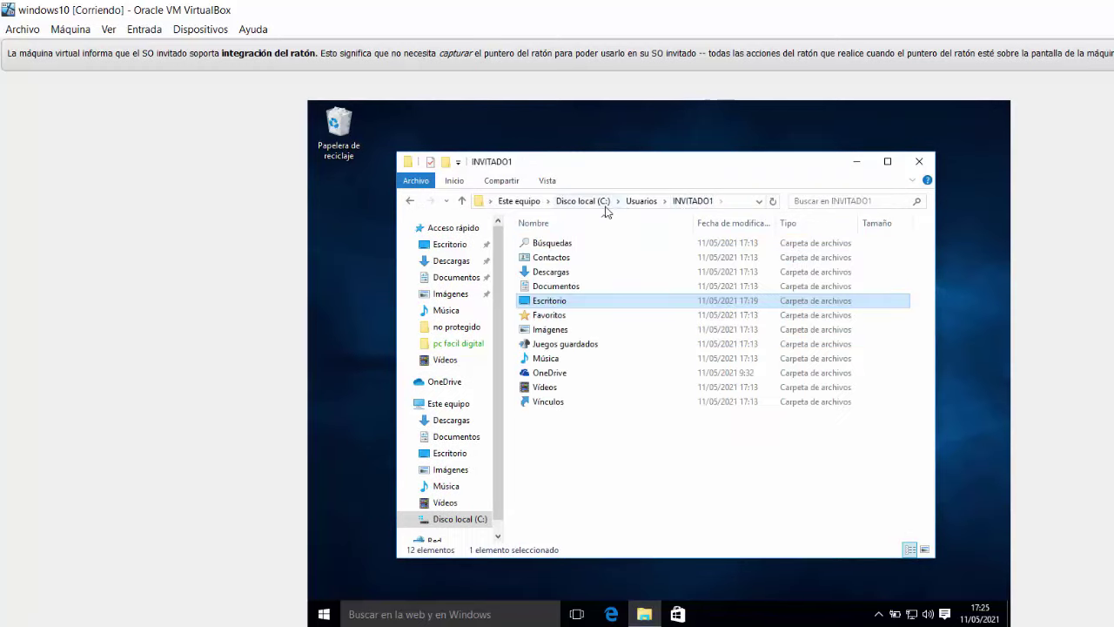
pyautogui.click(921, 163)
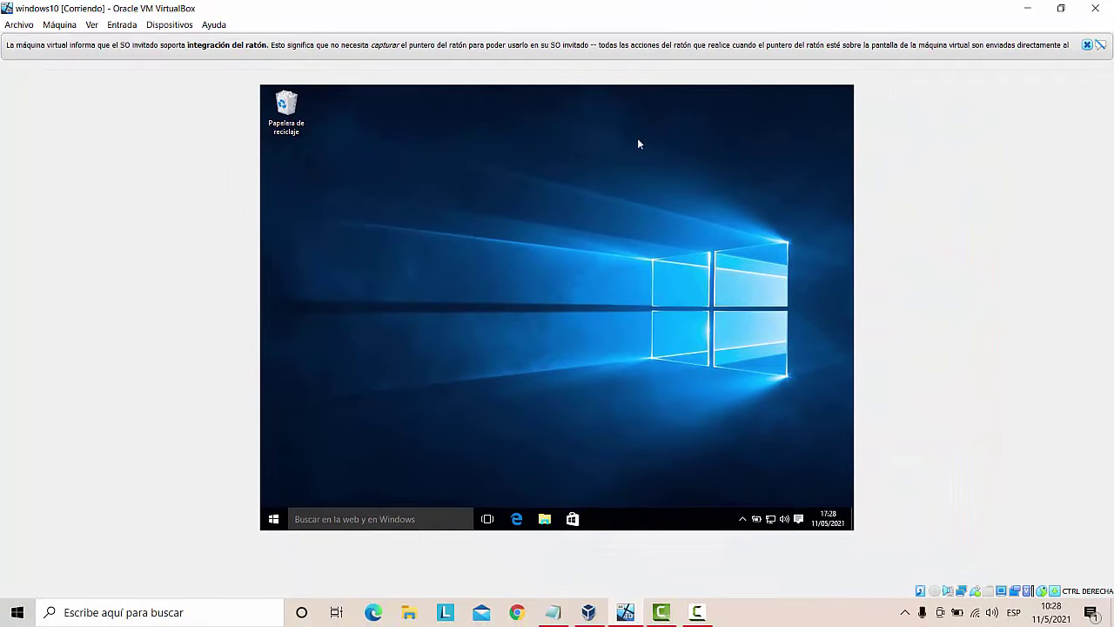
# - Minimize the VirtualBox window to reveal the host desktop
pyautogui.click(1026, 11)
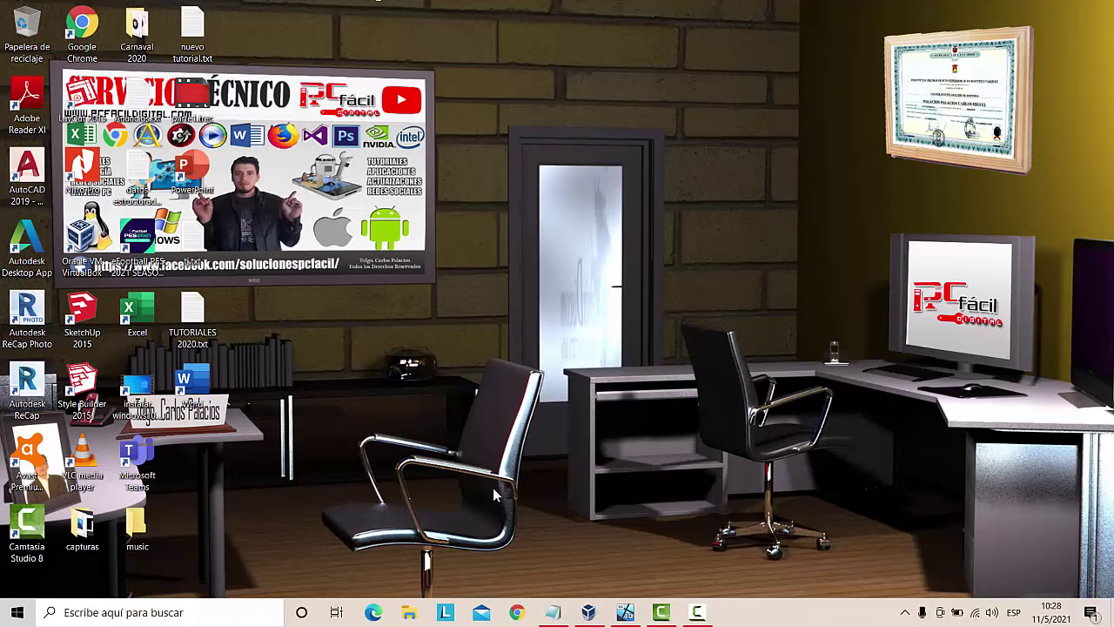
# - Search Google for 'winrar' and download WinRAR 6.01 Windows (Spanish) from winrar.es
pyautogui.click(518, 611)
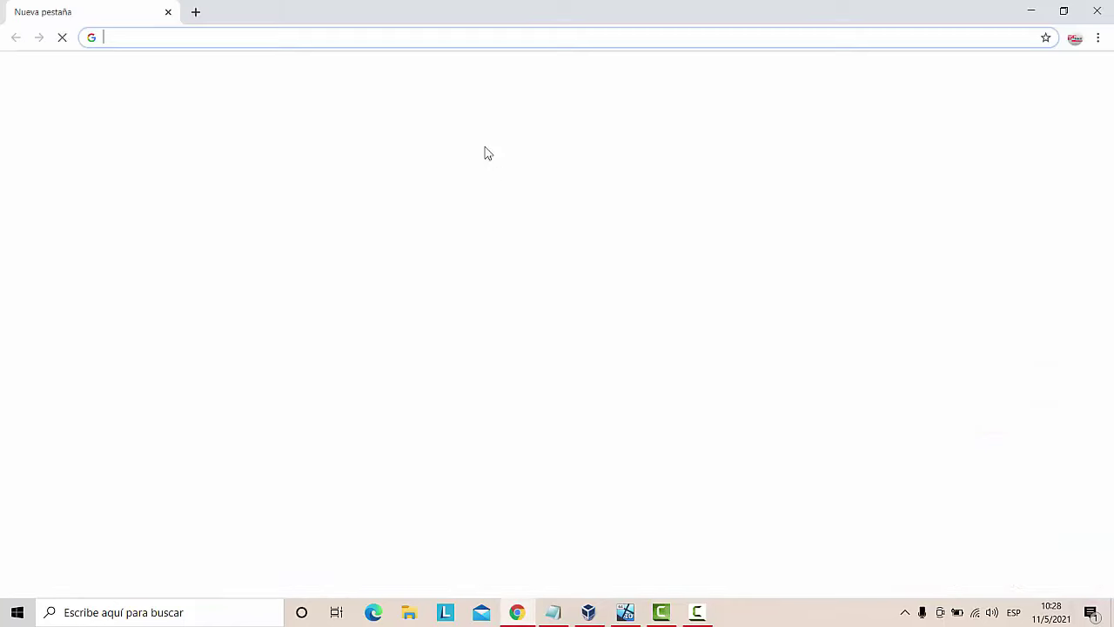
pyautogui.write('winrar')
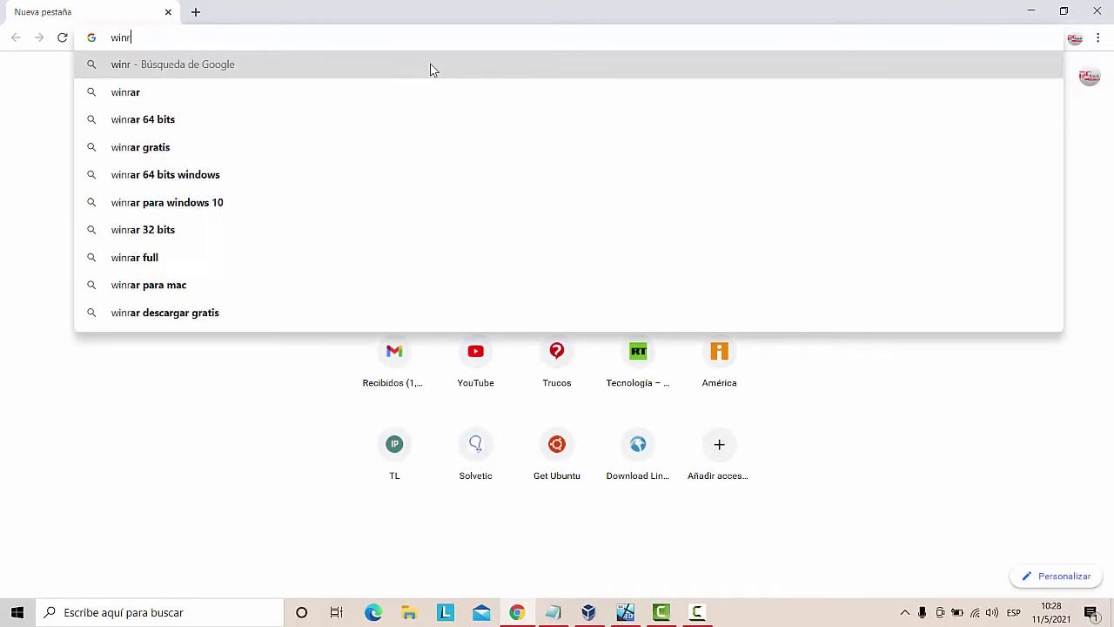
pyautogui.click(432, 70)
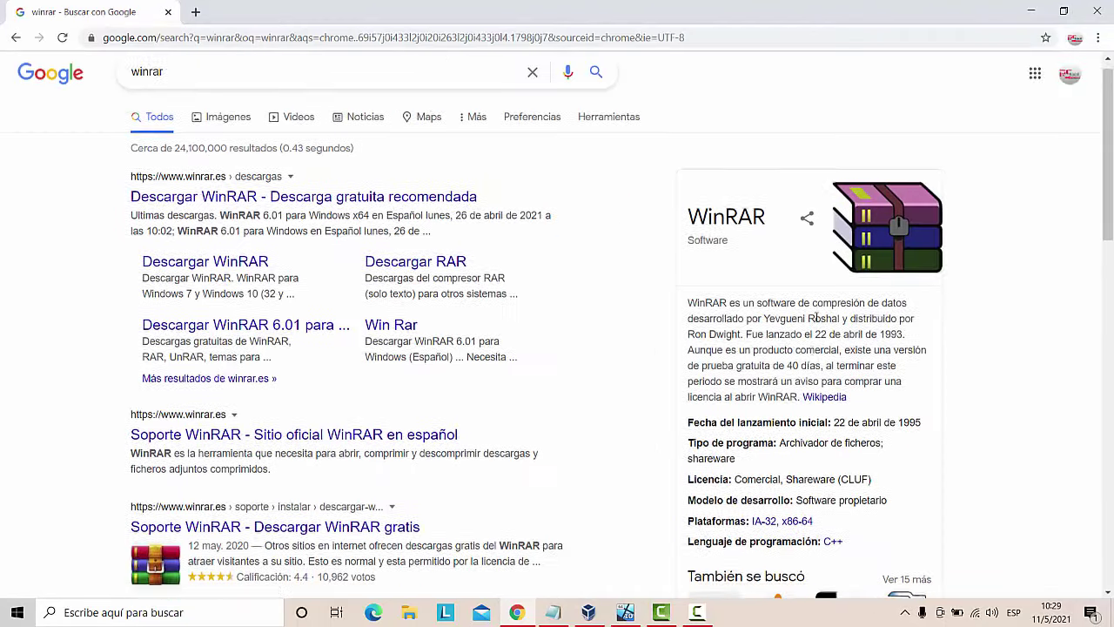
pyautogui.scroll(-1, 756, 277)
pyautogui.scroll(-1, 856, 290)
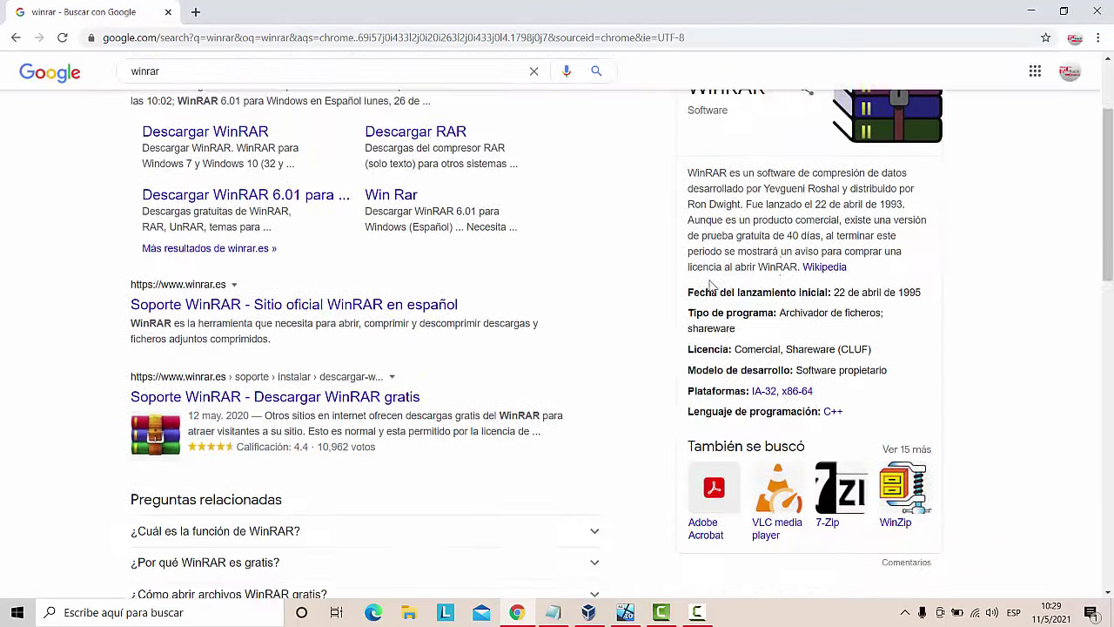
pyautogui.scroll(2, 856, 290)
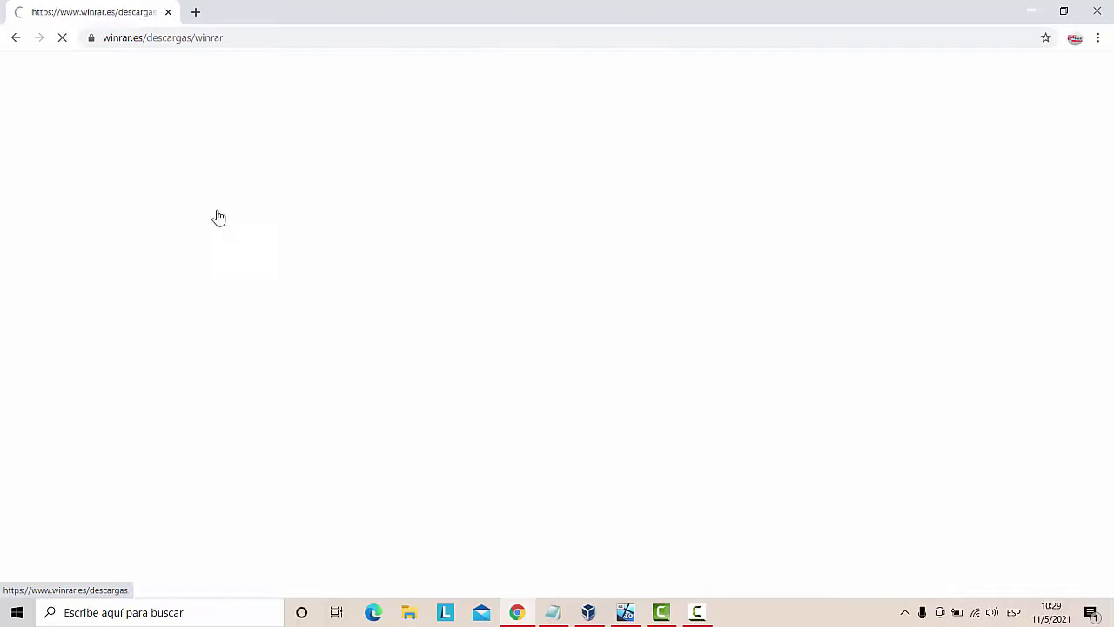
pyautogui.scroll(-3, 261, 277)
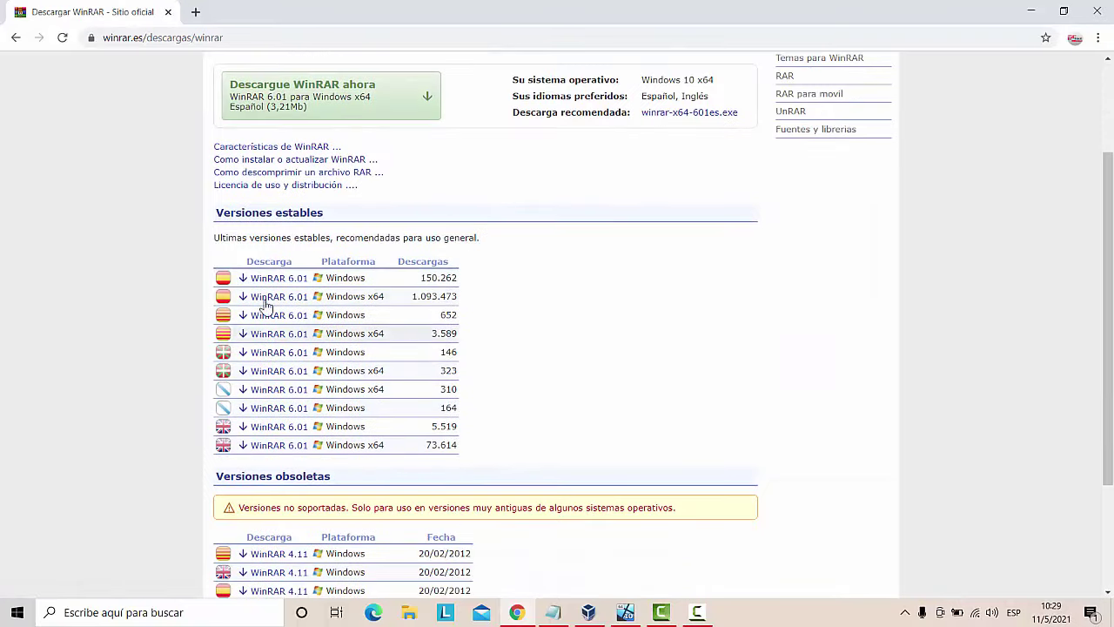
pyautogui.click(261, 282)
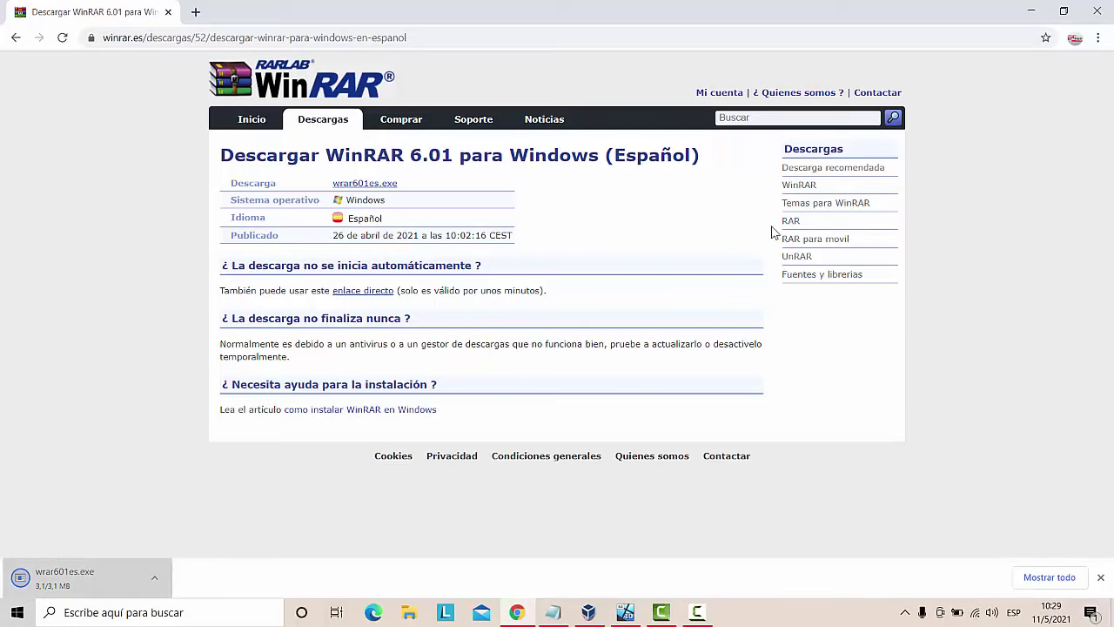
pyautogui.click(1031, 11)
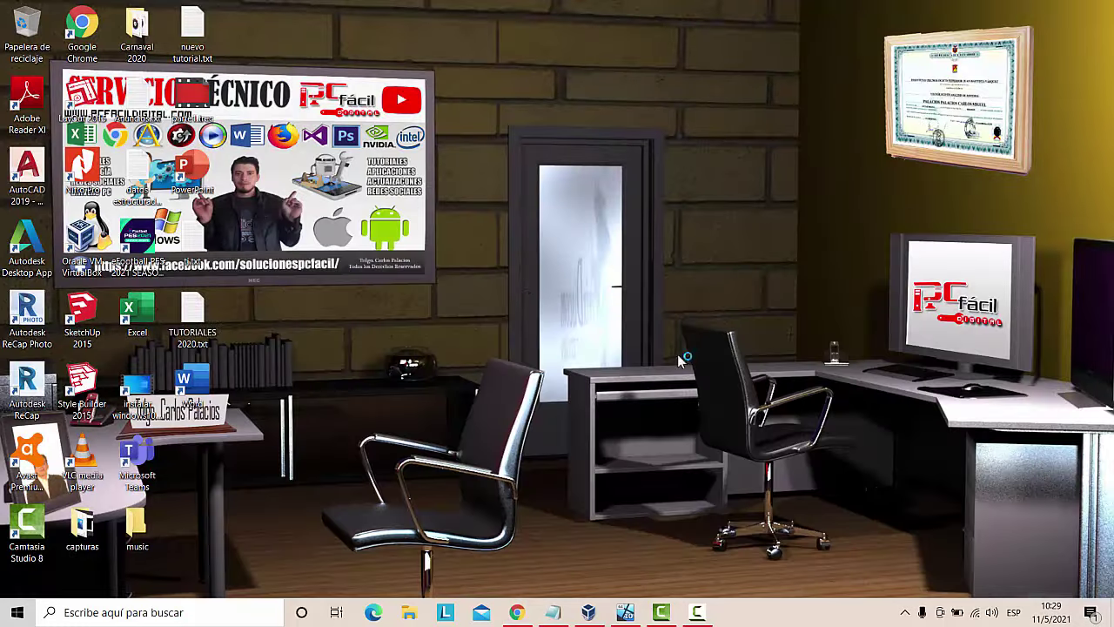
# - Install WinRAR 6.01 with default integration options and dismiss the 32-bit notice
pyautogui.click(531, 447)
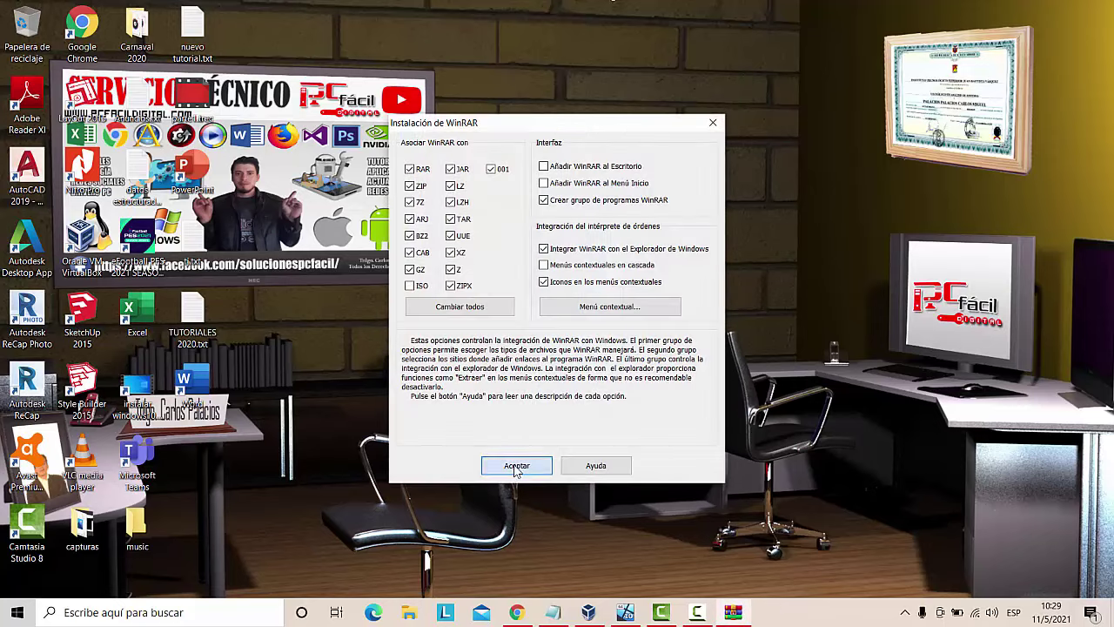
pyautogui.click(515, 467)
pyautogui.click(572, 440)
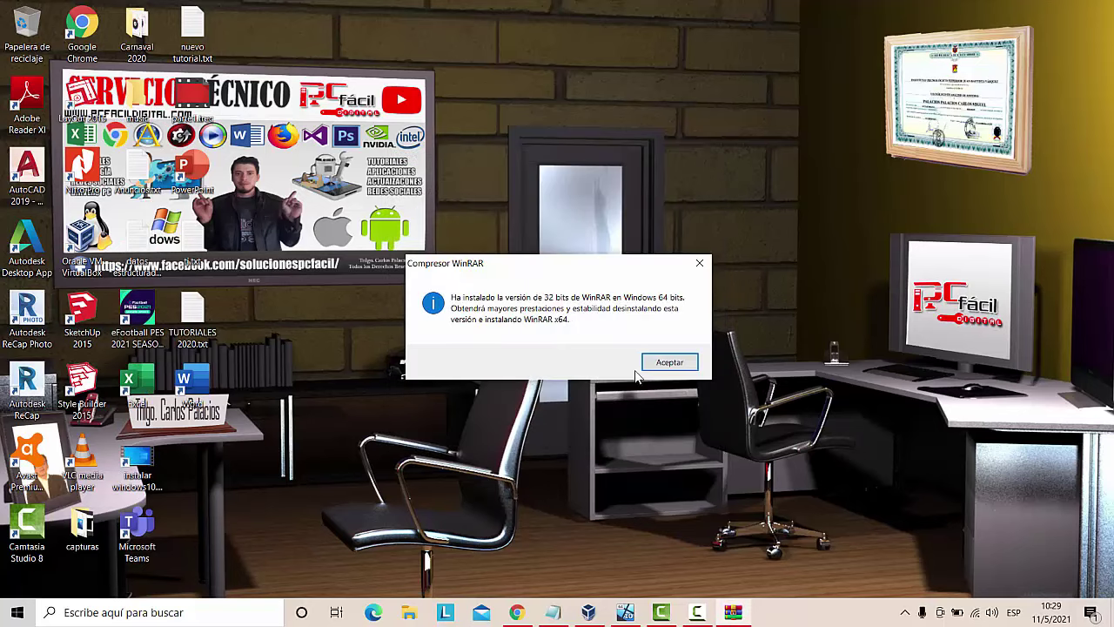
pyautogui.click(669, 363)
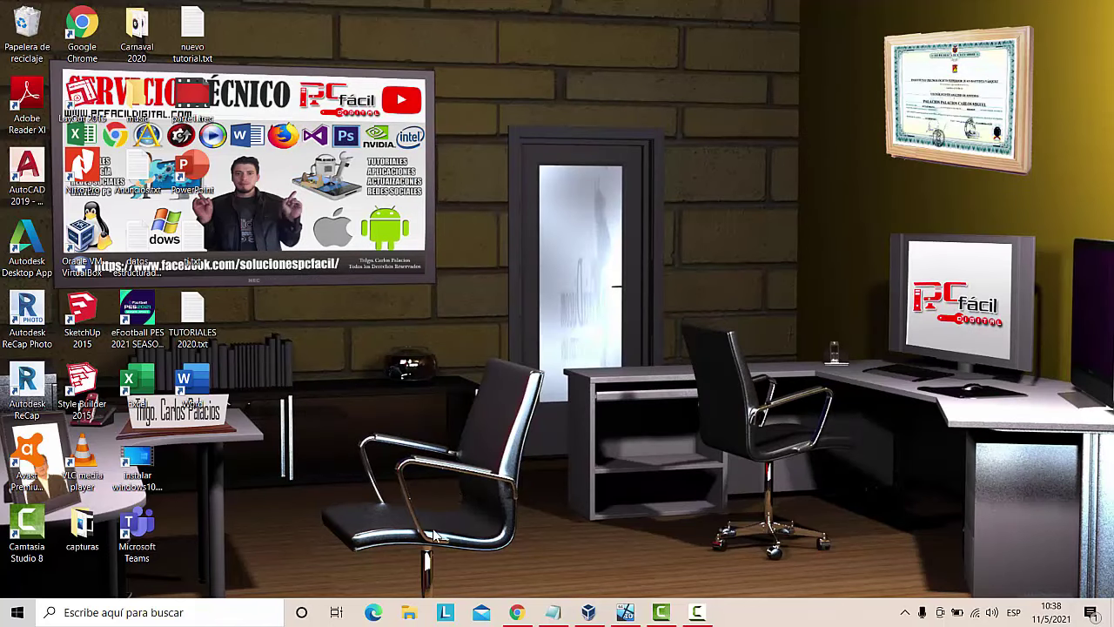
# - Open Documentos on the host, confirm trabajos holds trabajo de ciencias.docx, and go back
pyautogui.click(411, 609)
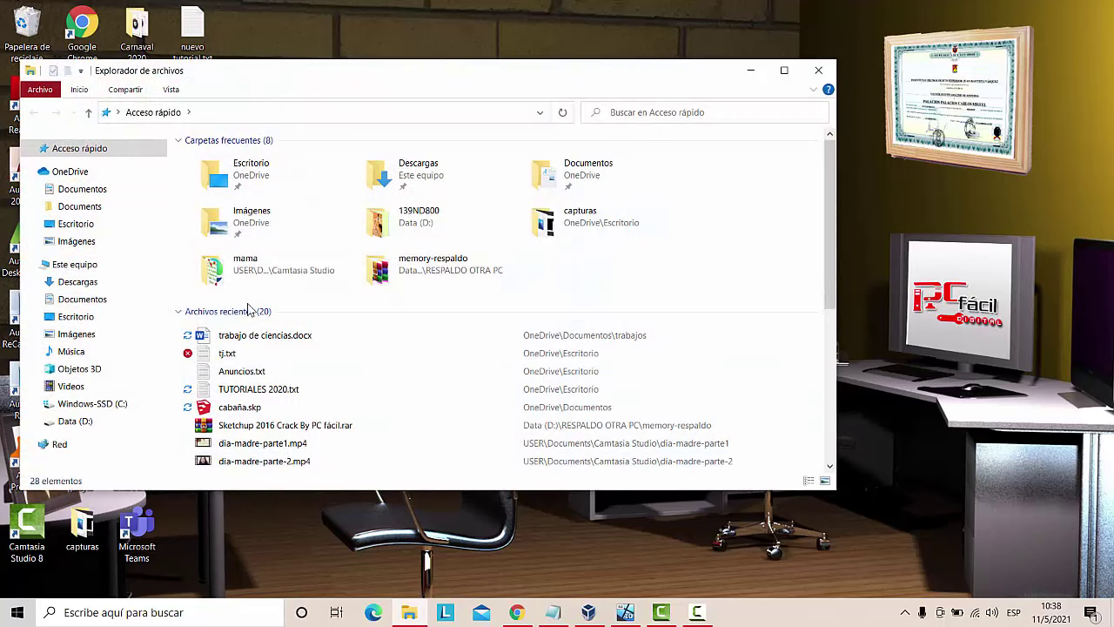
pyautogui.click(82, 299)
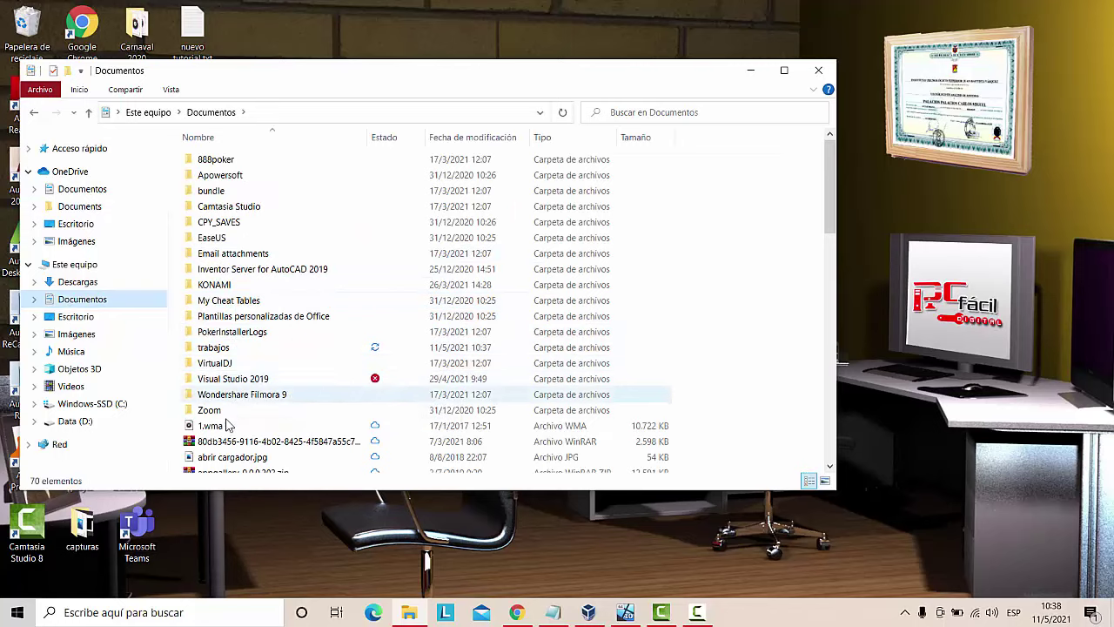
pyautogui.click(214, 351)
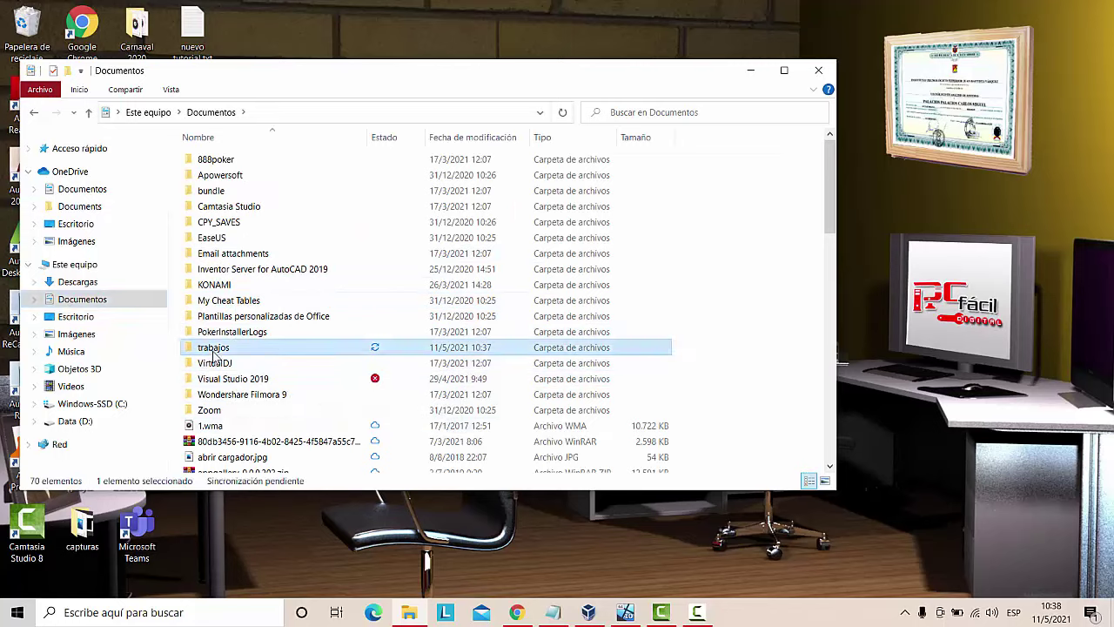
pyautogui.doubleClick(213, 351)
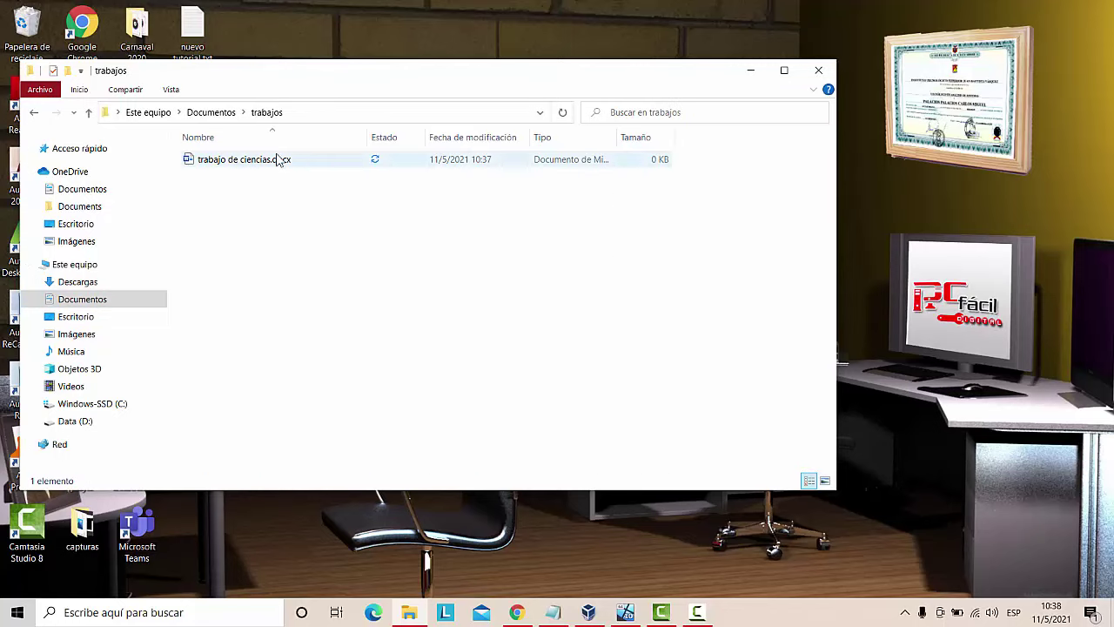
pyautogui.click(210, 112)
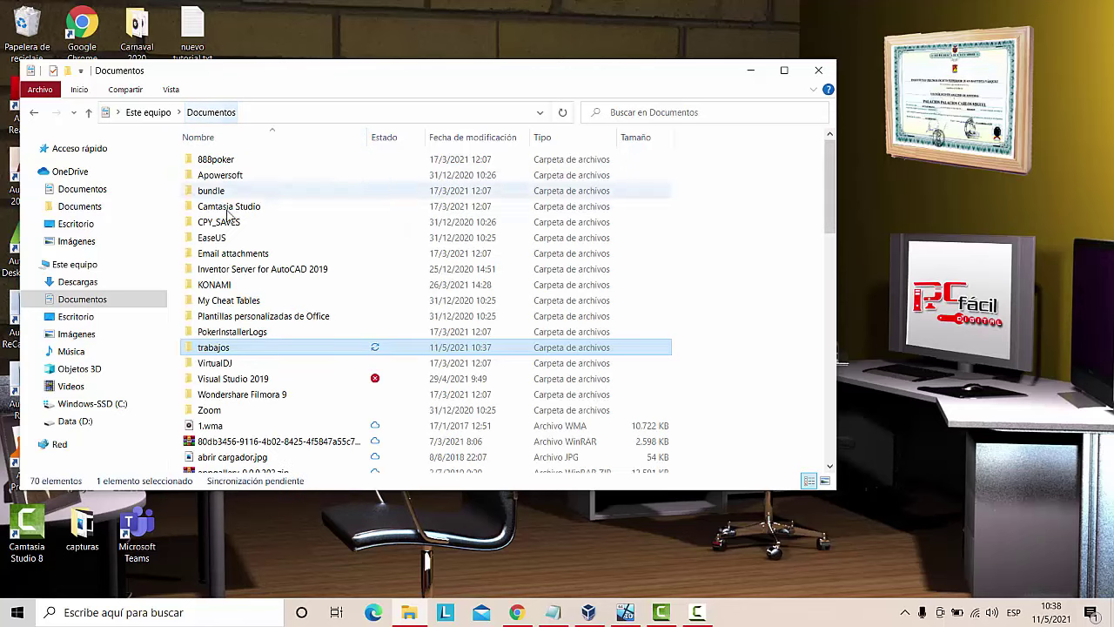
pyautogui.moveTo(221, 353)
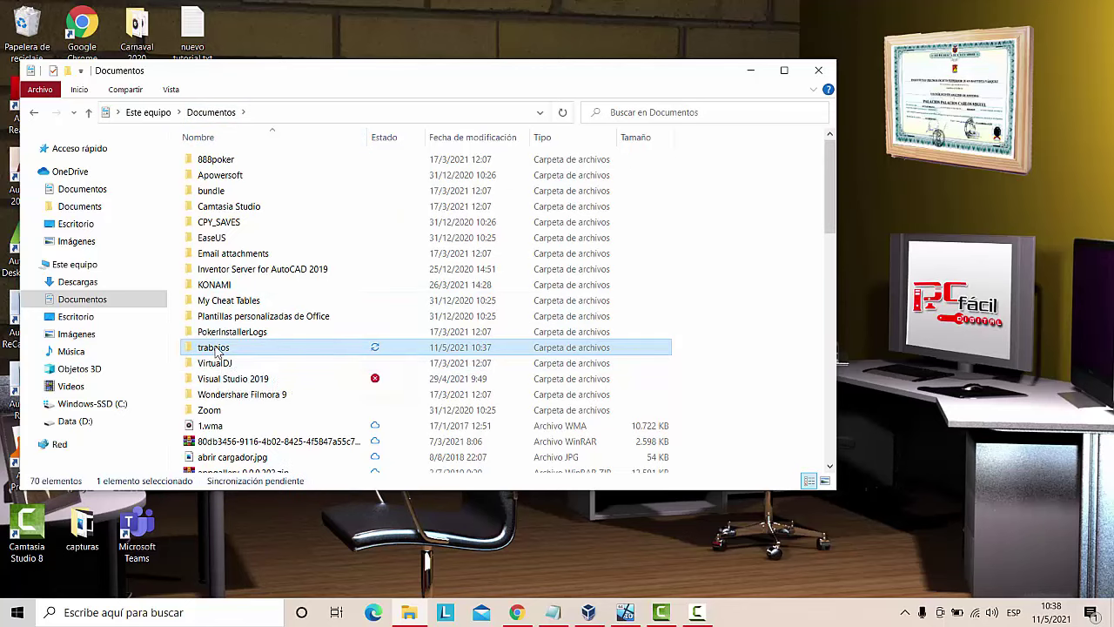
# - Add the trabajos folder to a new archive named trabajos.rar in RAR format
pyautogui.rightClick(220, 352)
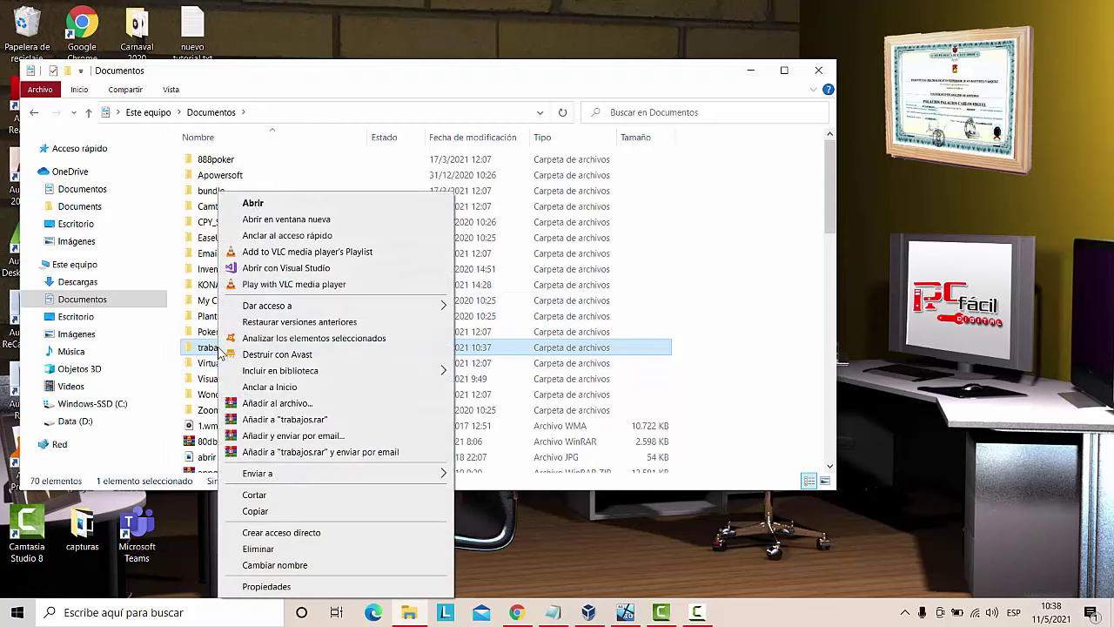
pyautogui.click(277, 405)
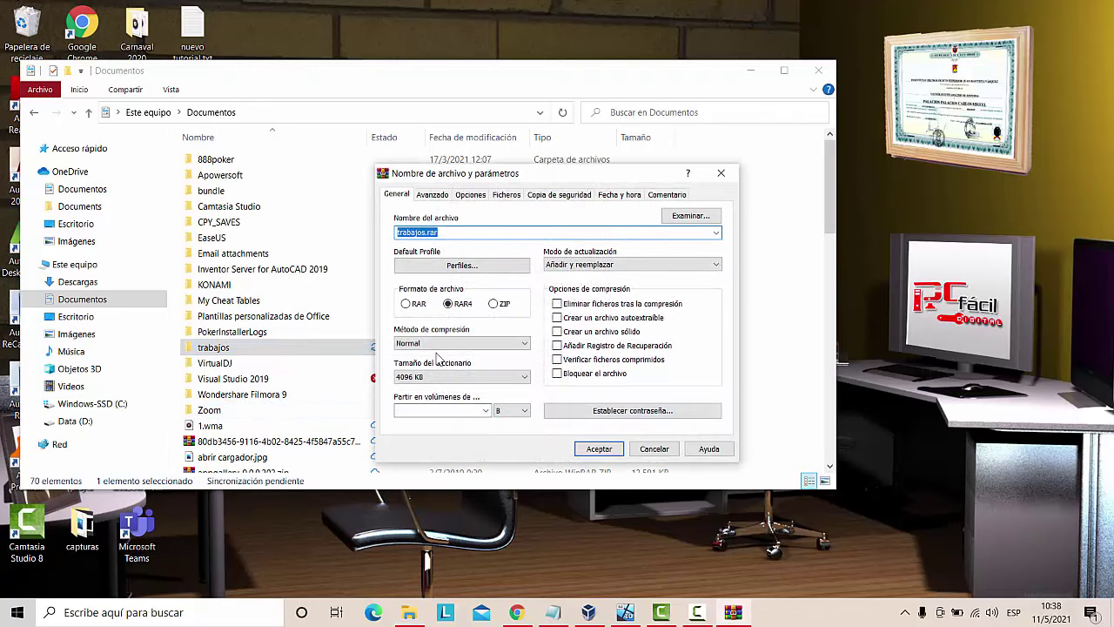
pyautogui.click(417, 232)
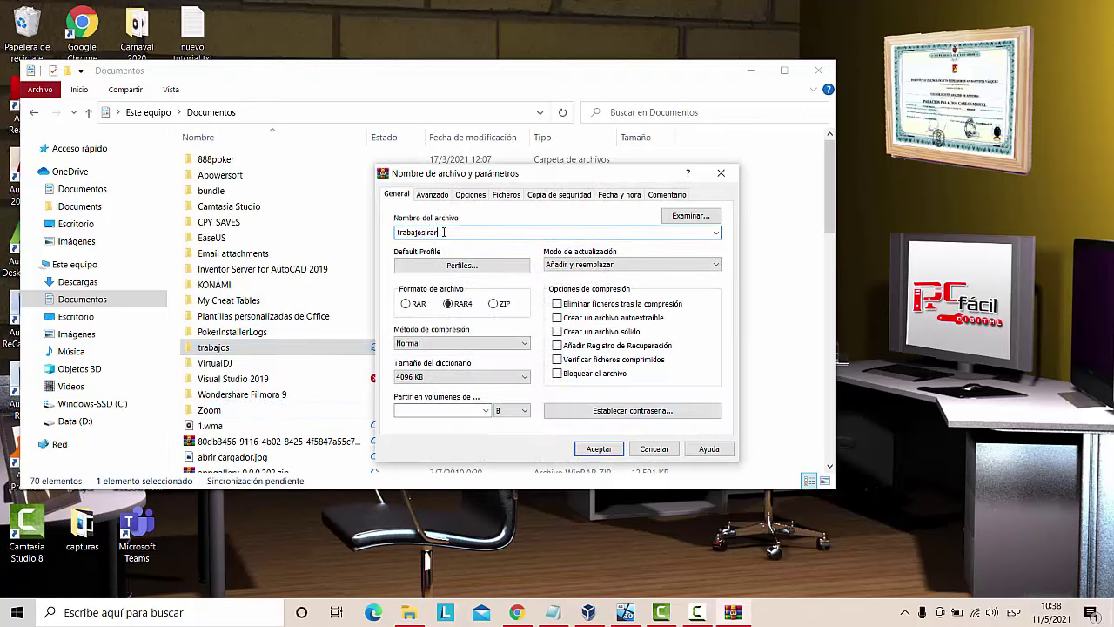
pyautogui.moveTo(444, 232); pyautogui.dragTo(391, 235)
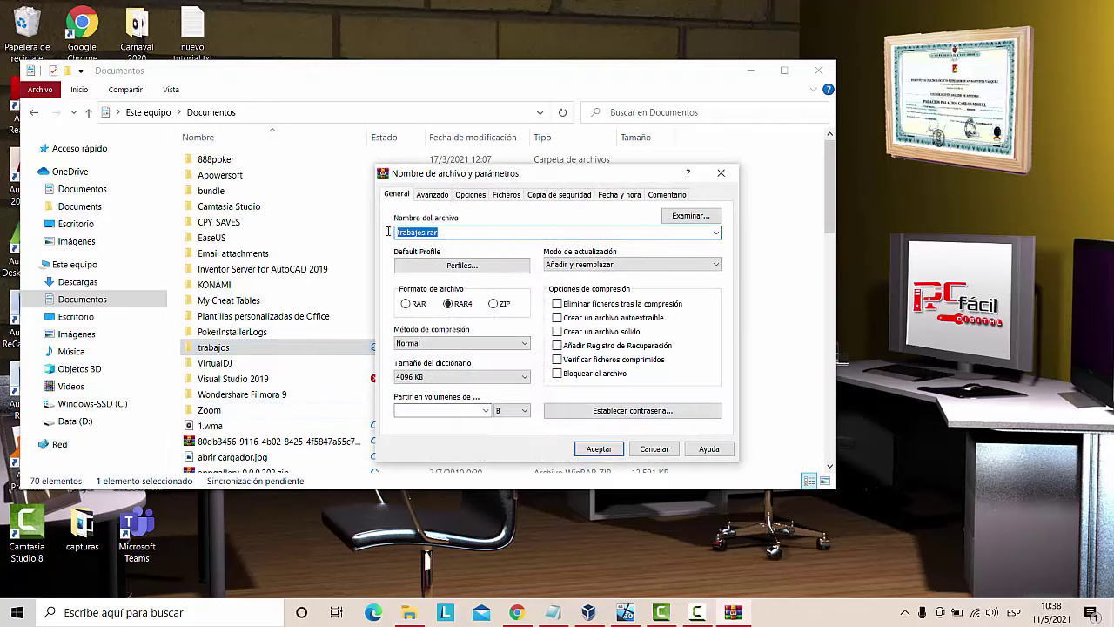
pyautogui.click(407, 304)
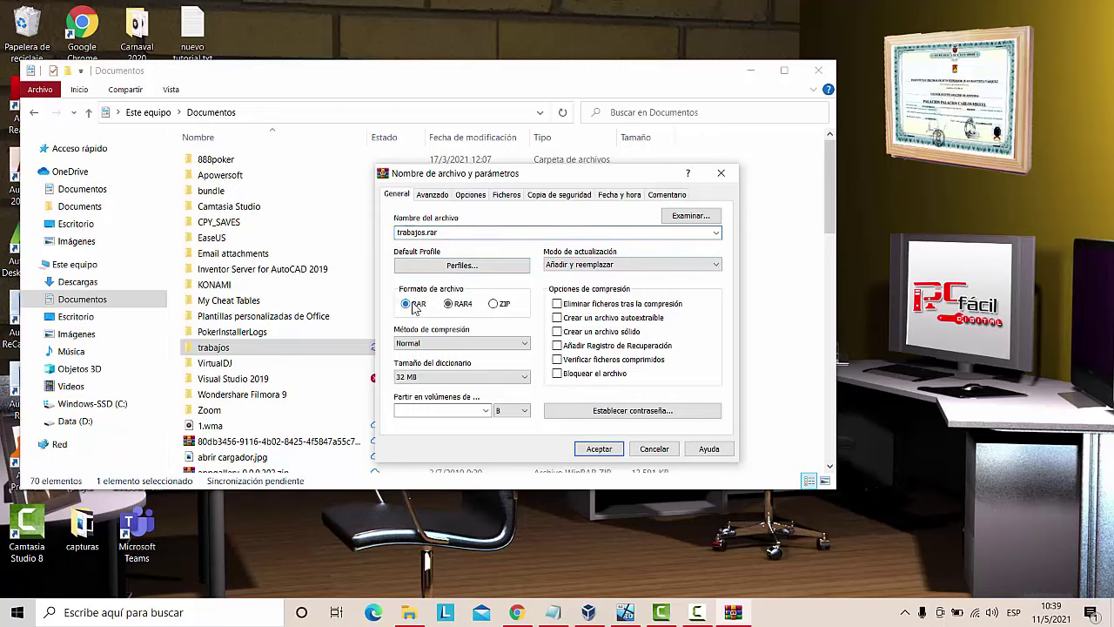
pyautogui.click(494, 304)
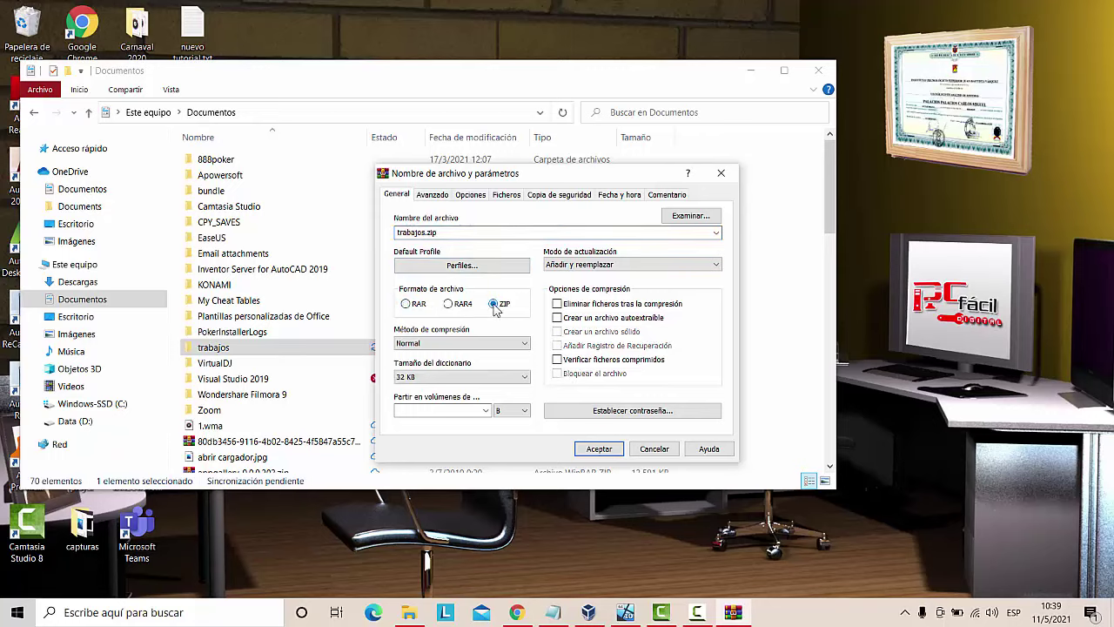
pyautogui.click(406, 304)
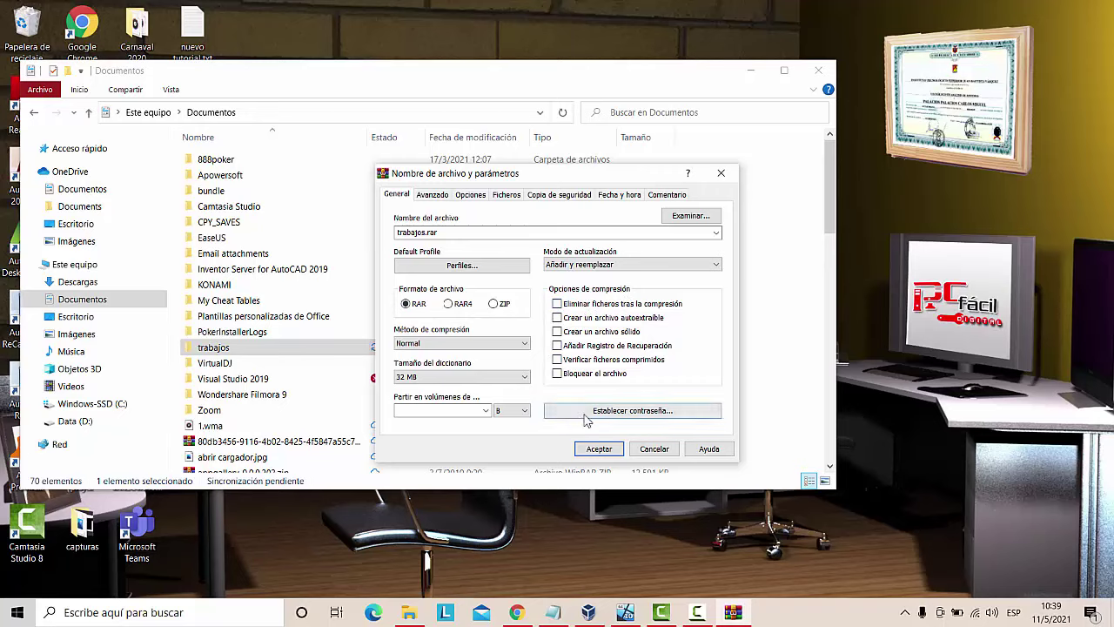
# - Give trabajos.rar a password with Cifrar nombres de fichero checked, and create the archive
pyautogui.click(669, 420)
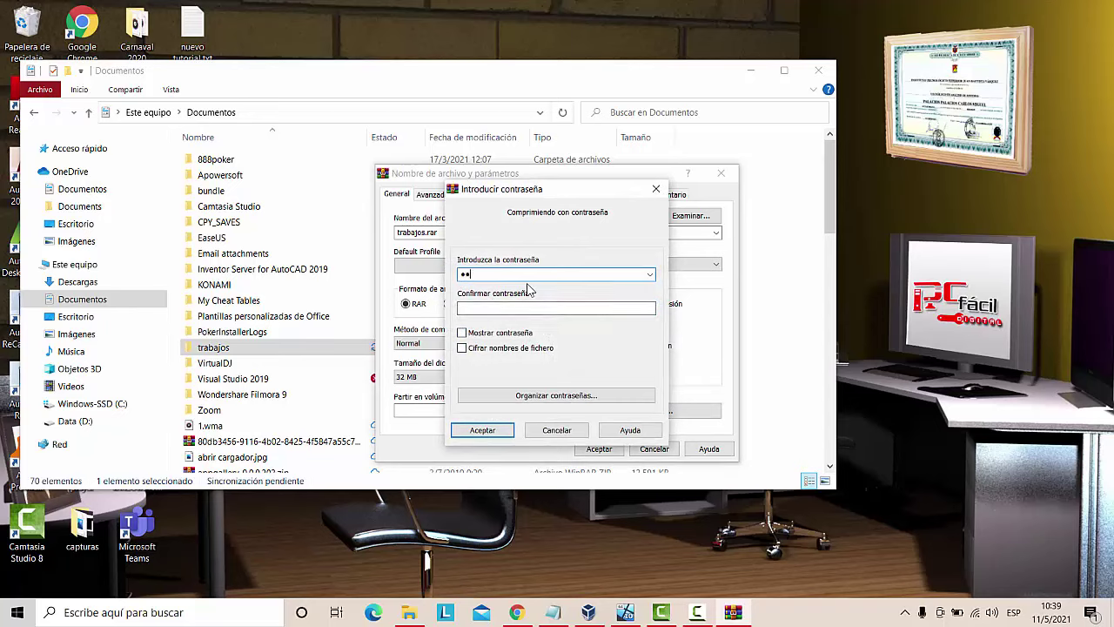
pyautogui.click(508, 308)
pyautogui.write('••')
pyautogui.click(464, 349)
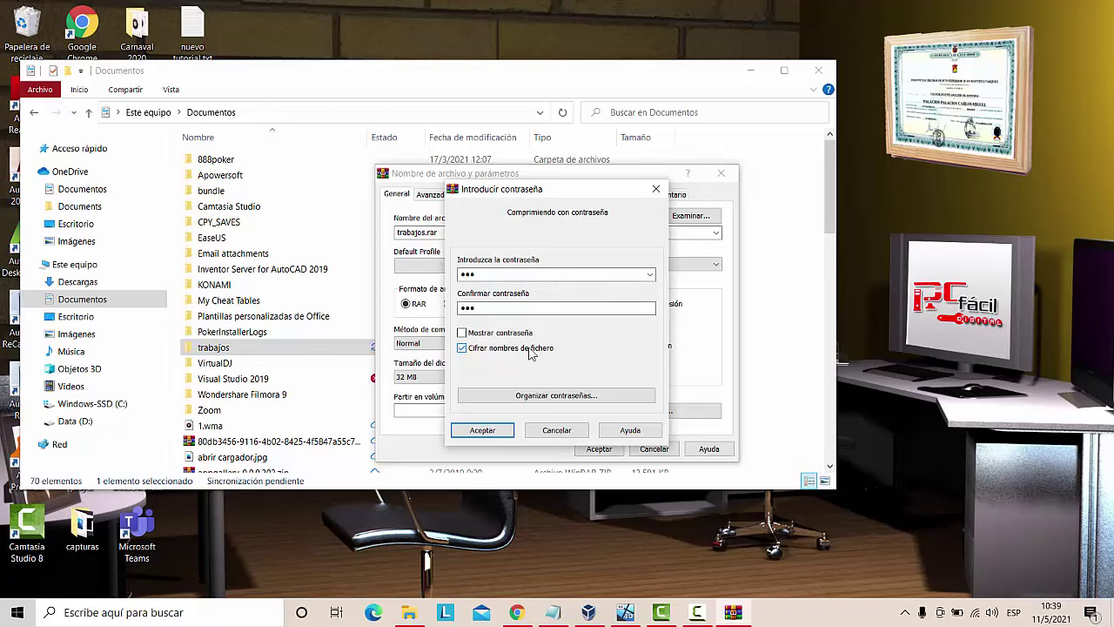
pyautogui.click(490, 430)
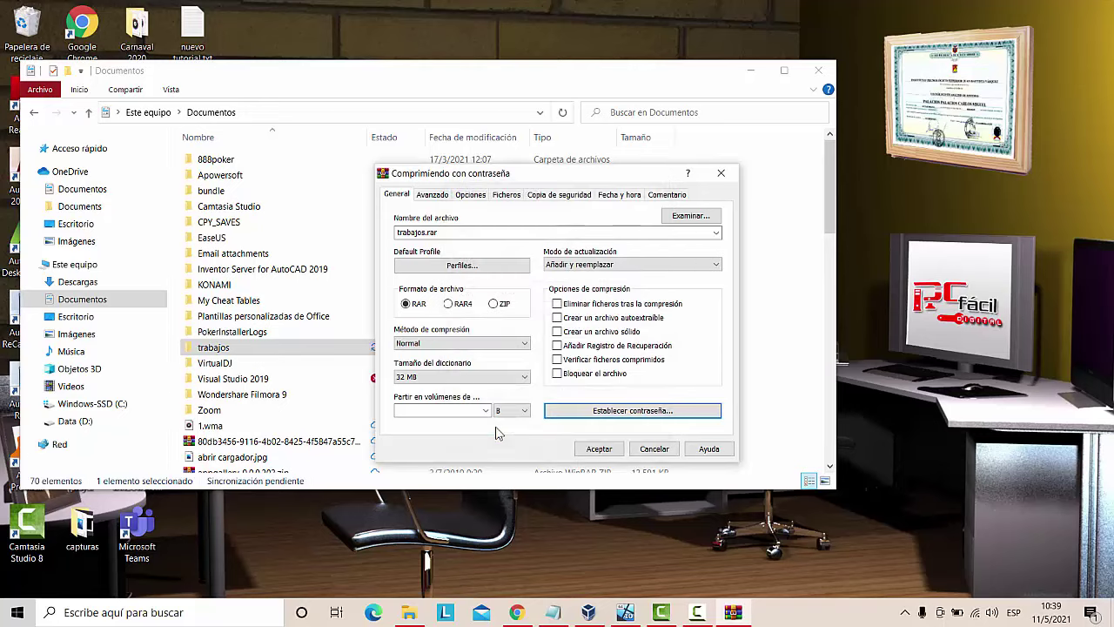
pyautogui.click(597, 448)
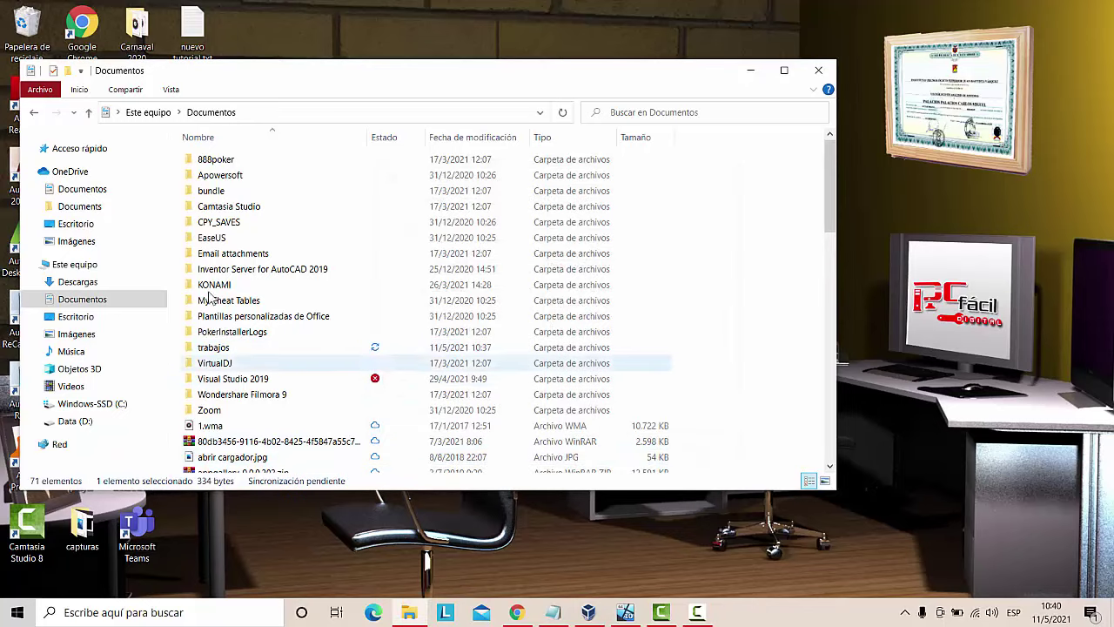
# - Delete the original trabajos folder from Documentos
pyautogui.click(212, 349)
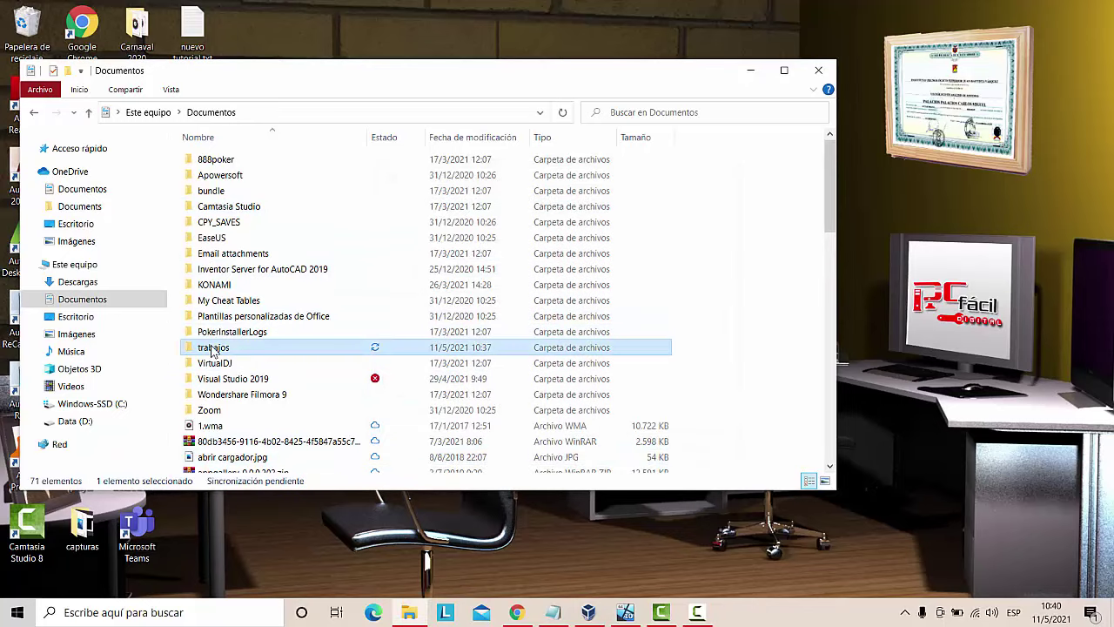
pyautogui.press('Delete')
pyautogui.scroll(-8, 280, 315)
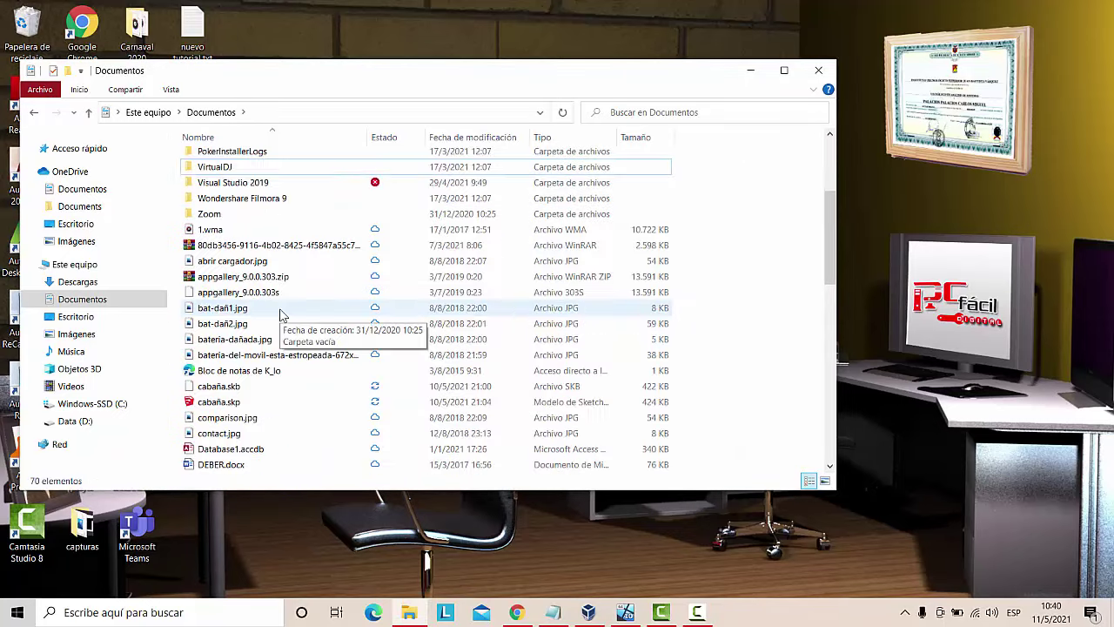
pyautogui.scroll(-6, 281, 315)
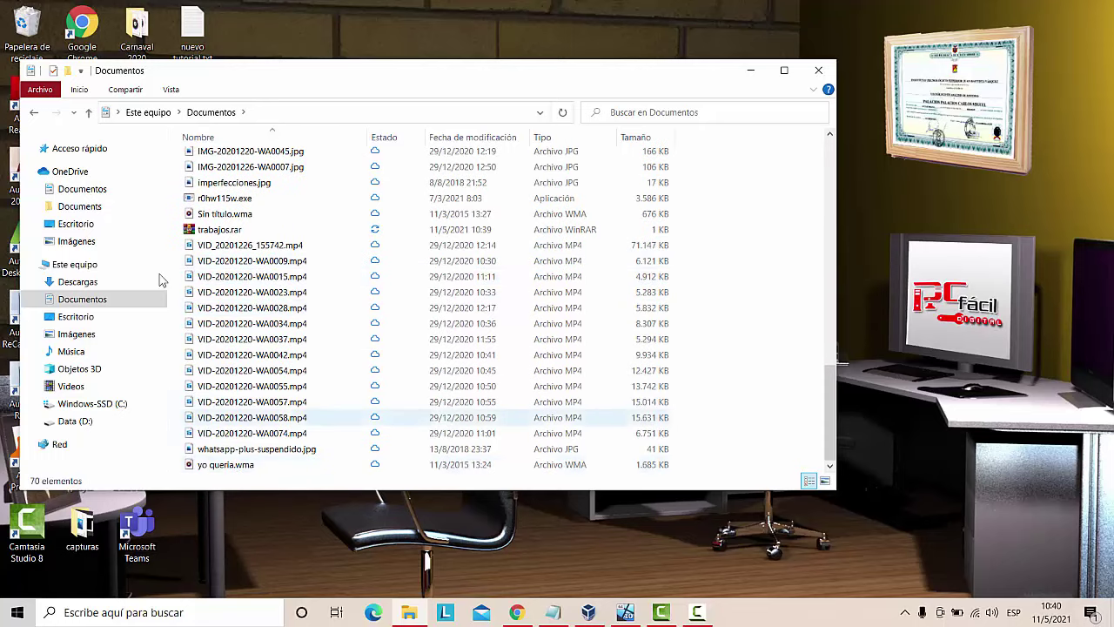
# - Open trabajos.rar with the archive password and select trabajo de ciencias.docx inside trabajos
pyautogui.doubleClick(236, 233)
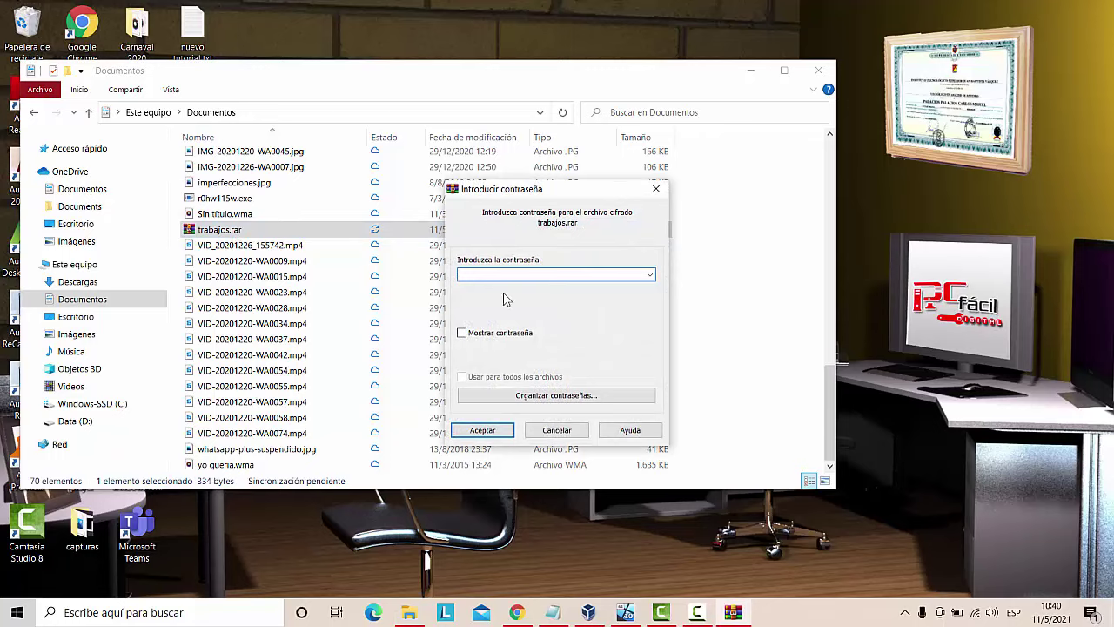
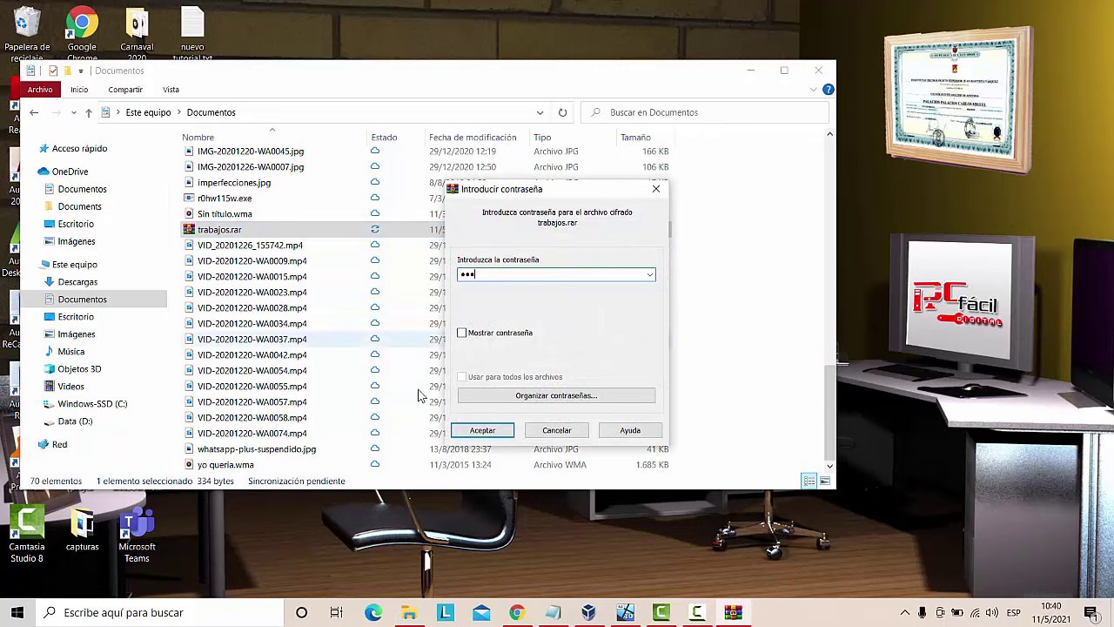
pyautogui.click(486, 429)
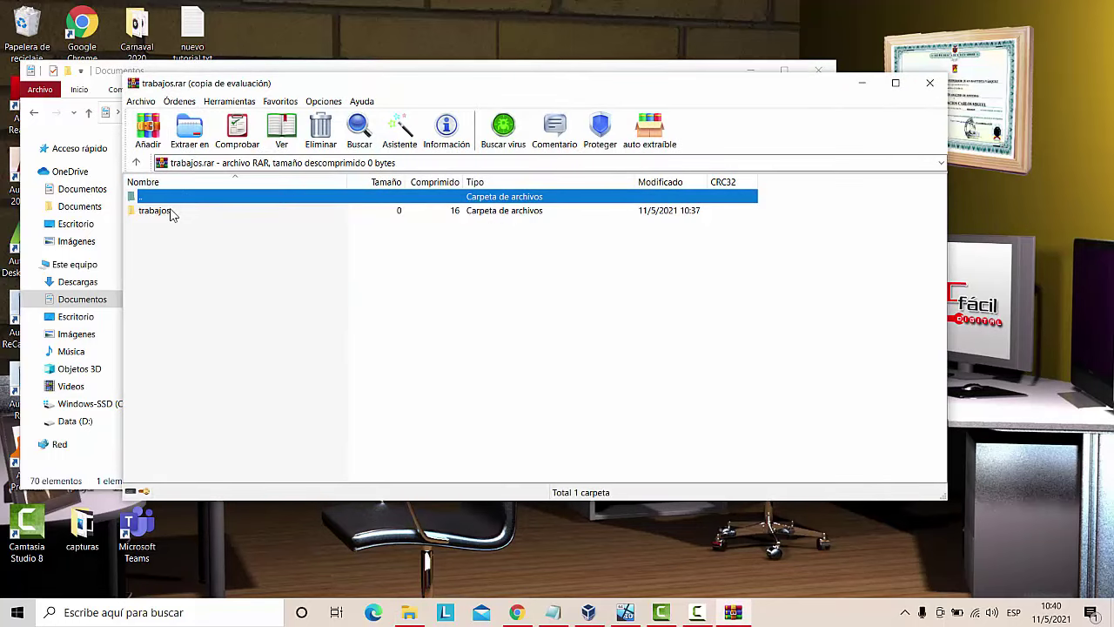
pyautogui.click(166, 210)
pyautogui.doubleClick(170, 216)
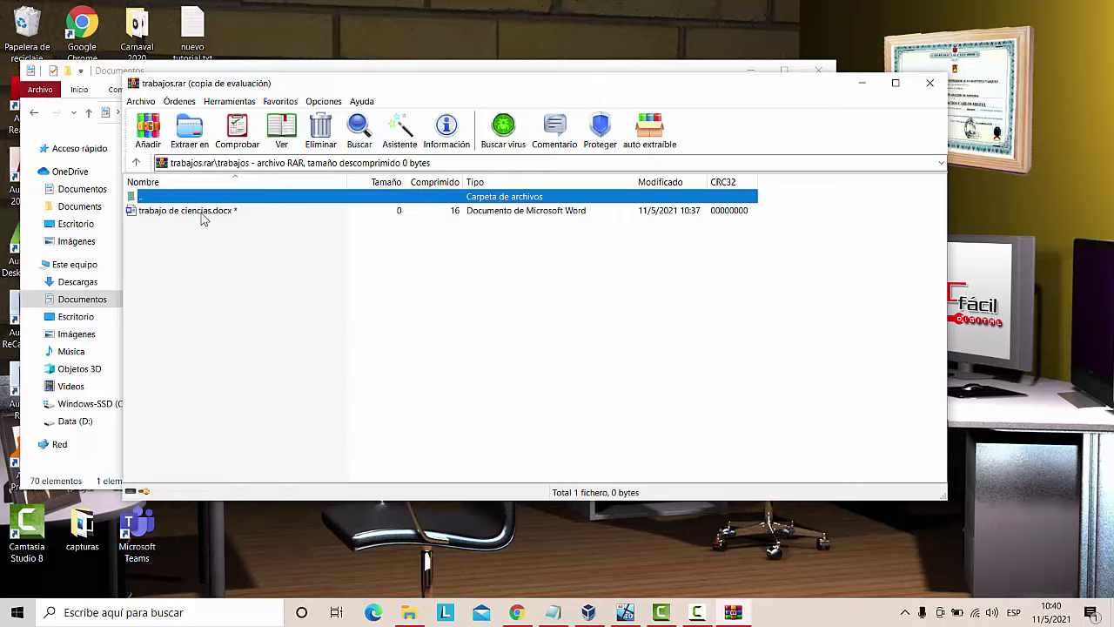
pyautogui.click(192, 214)
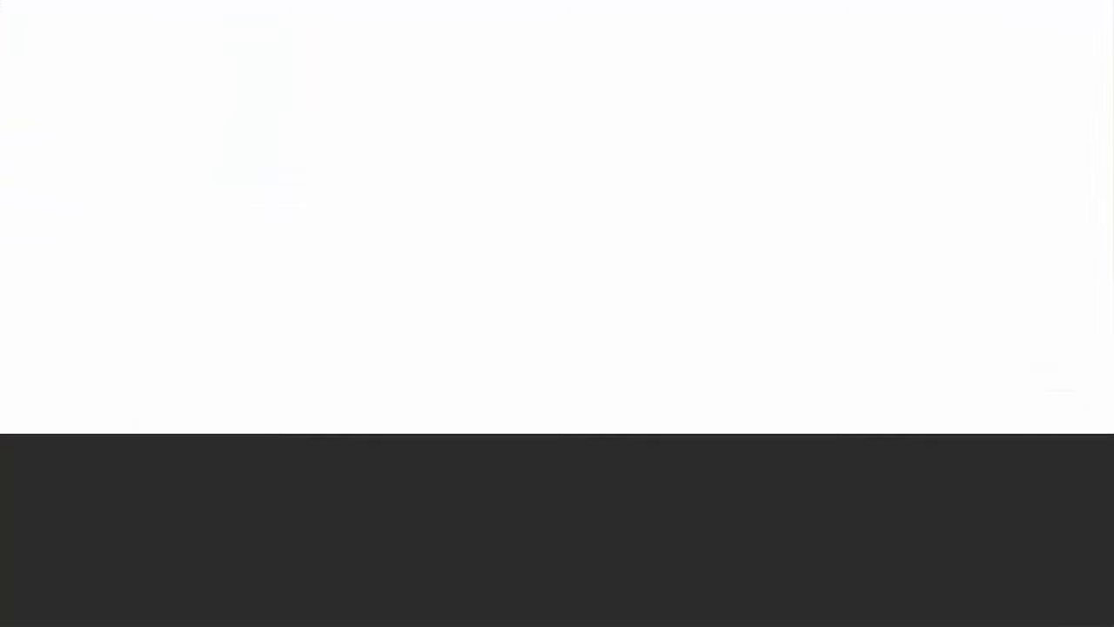